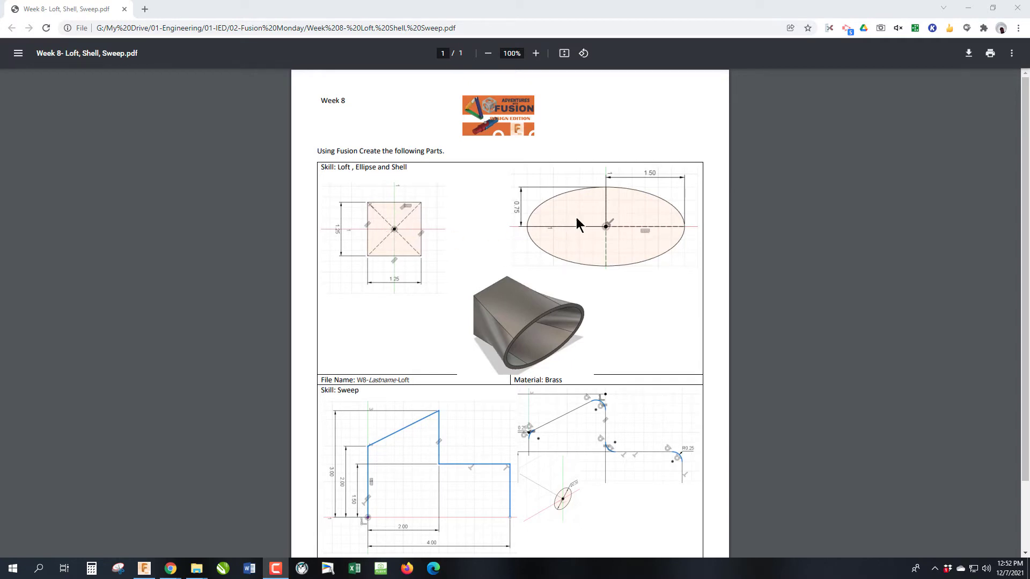
- Switch from the Week 8 PDF to Fusion 360 and start a sketch on the XY plane
left_click(968, 8)
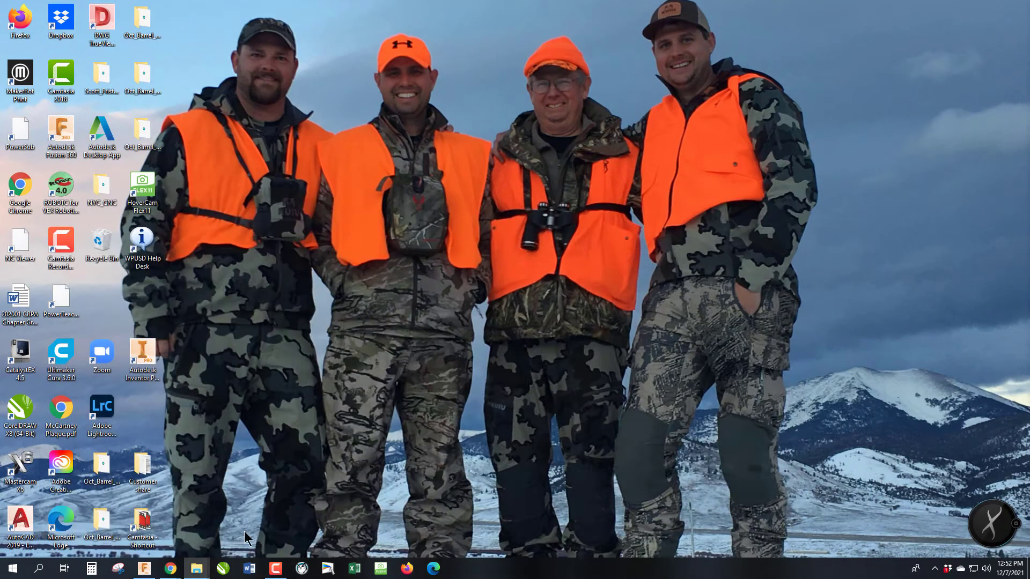
left_click(145, 570)
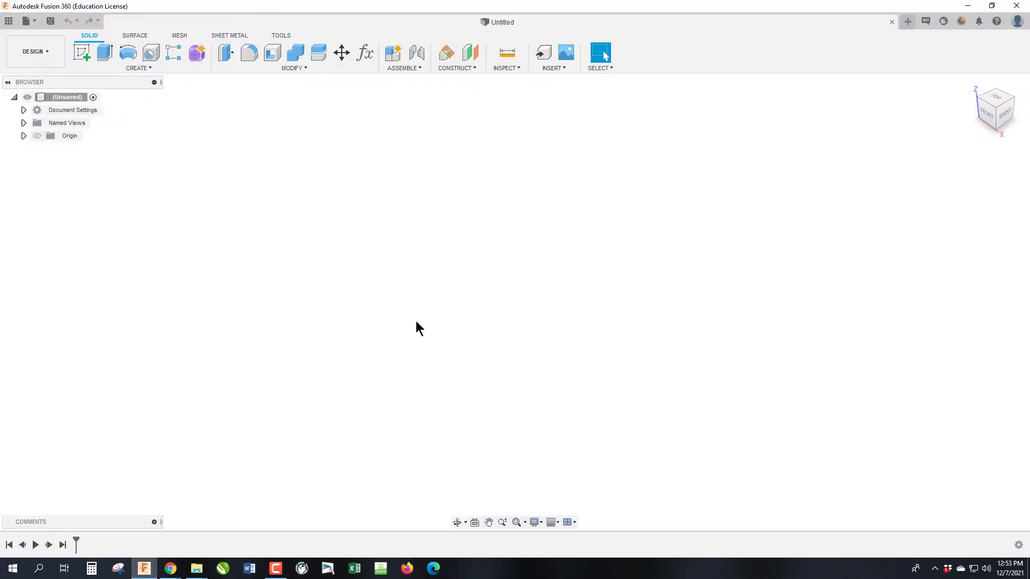
left_click(82, 53)
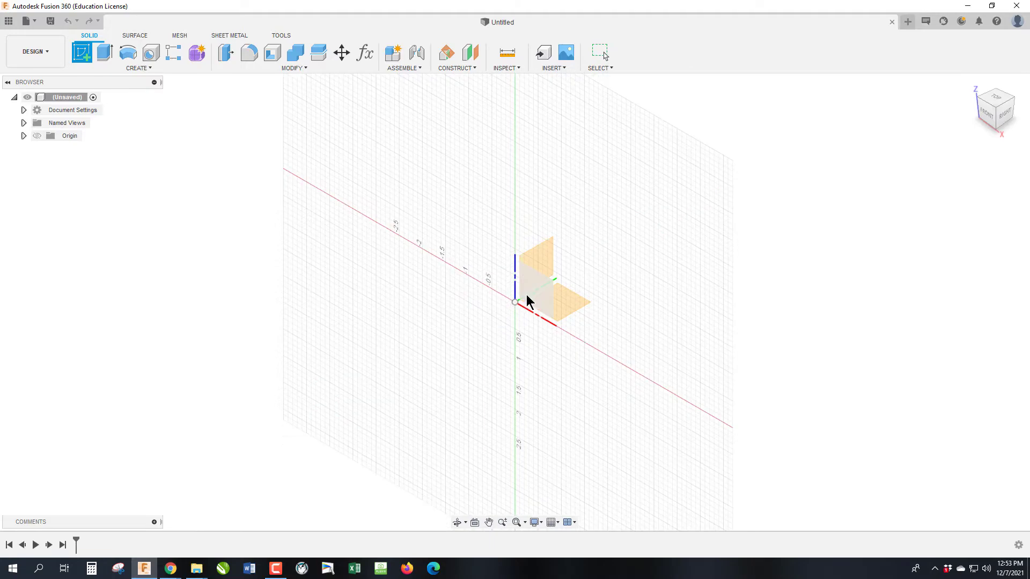
left_click(579, 304)
- Draw a 1.25 by 1.25 in center rectangle at the origin and finish the sketch
left_click(104, 53)
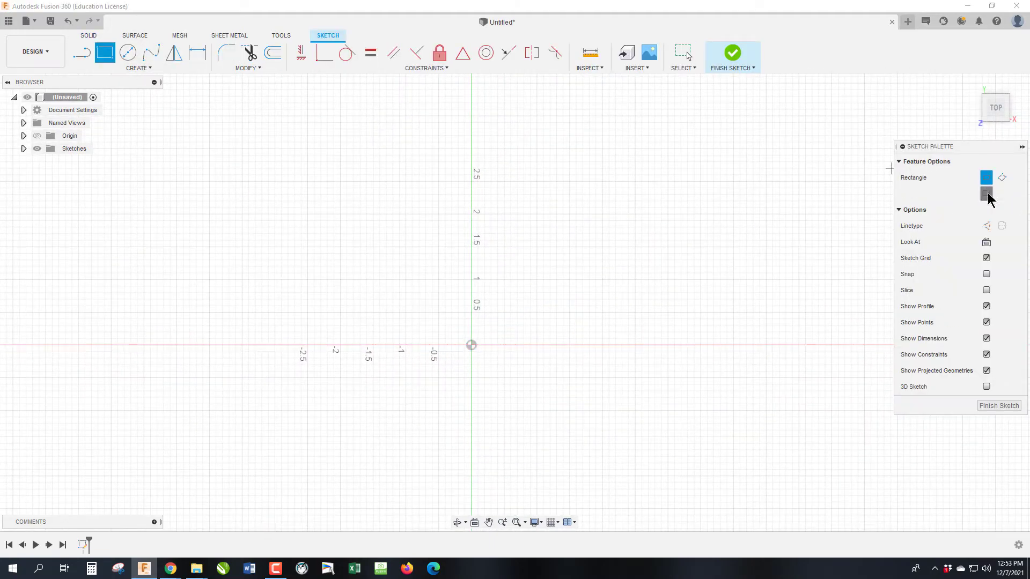
left_click(986, 194)
left_click(471, 345)
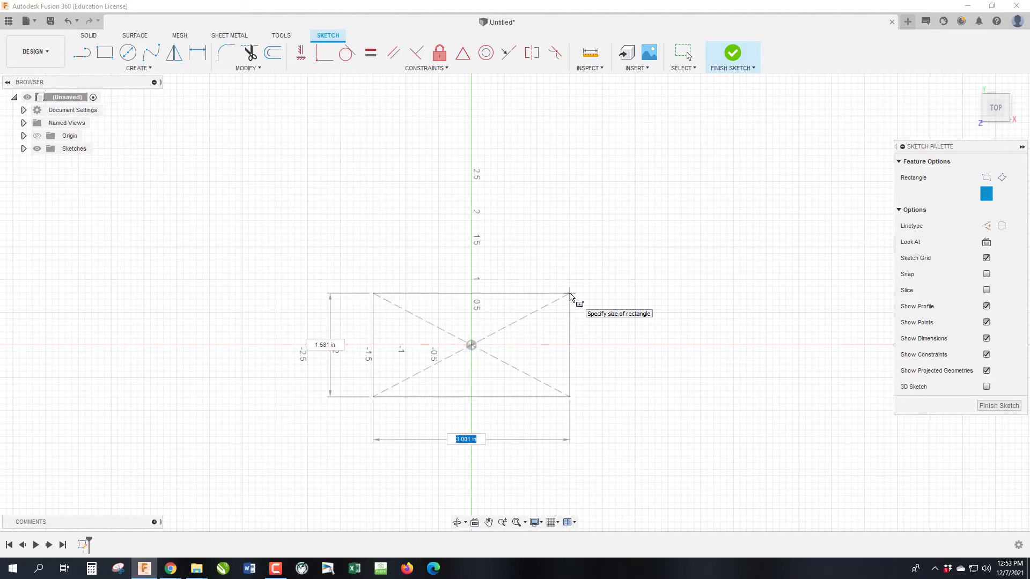
type("1.25")
key("Tab")
type("1.25")
key("Return")
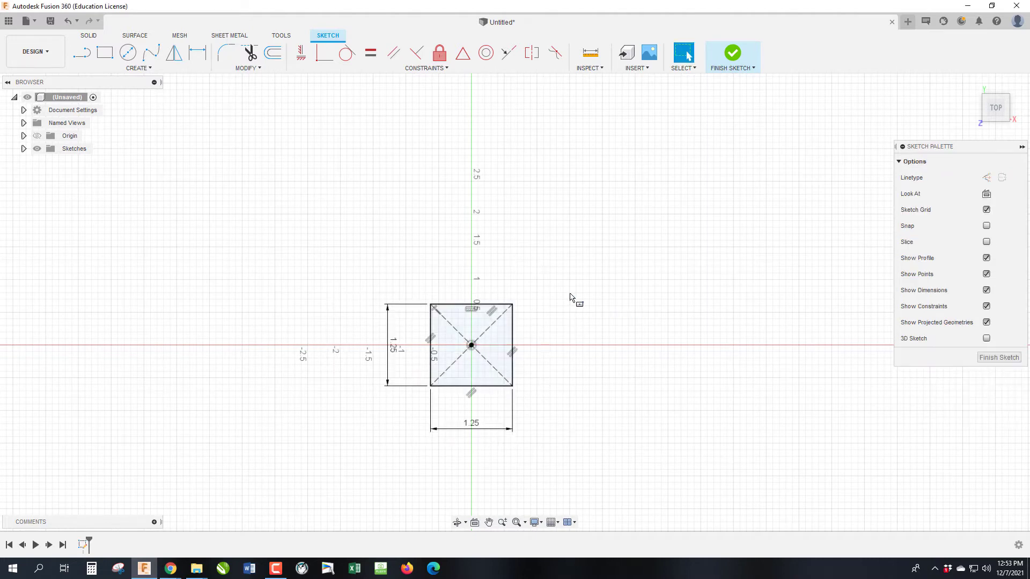
left_click(997, 357)
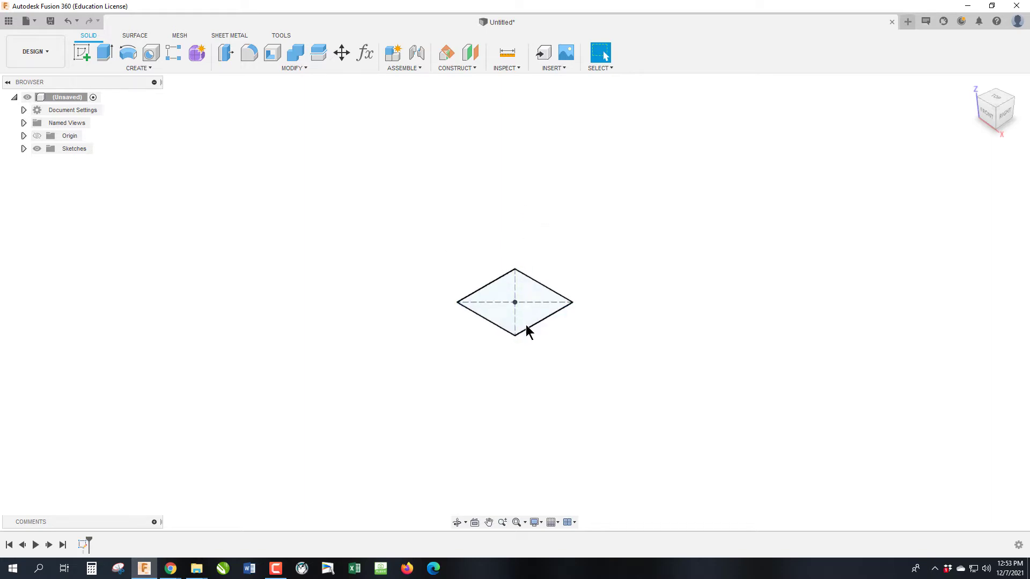
- Create an offset construction plane 2 in above the XY plane
left_click(447, 67)
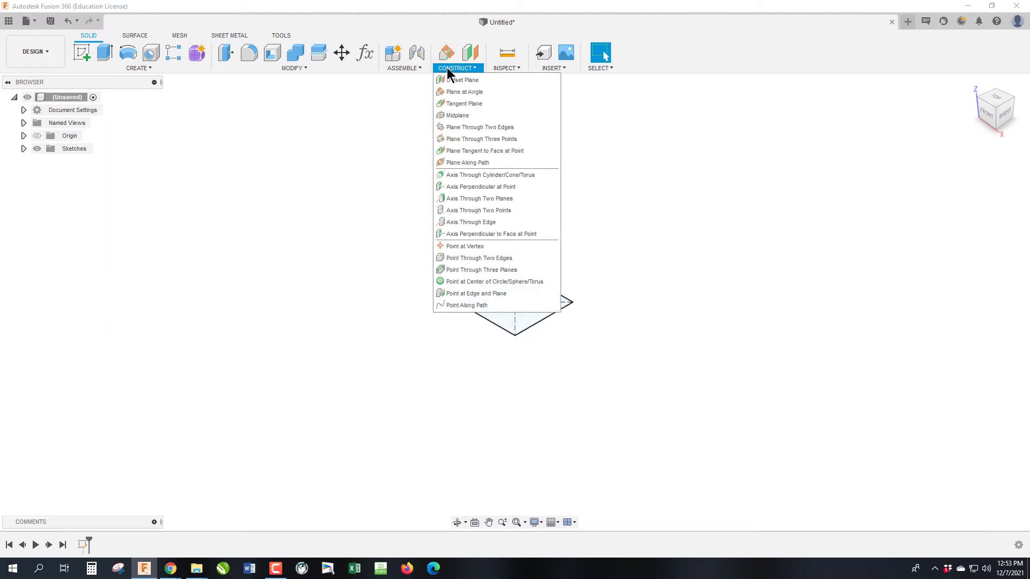
left_click(478, 82)
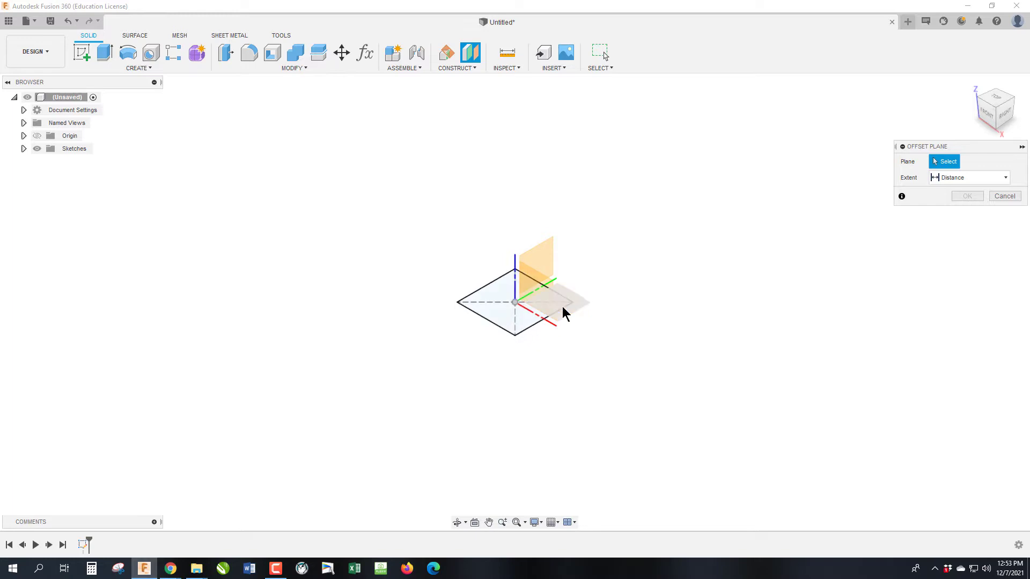
left_click(579, 305)
left_click_drag(577, 292, 575, 230)
type("2")
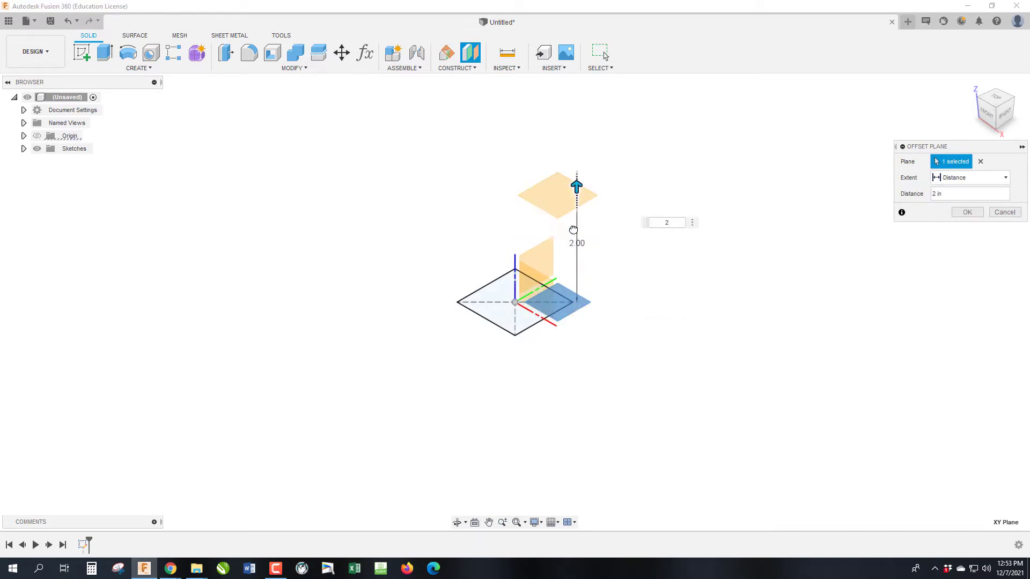
key("Return")
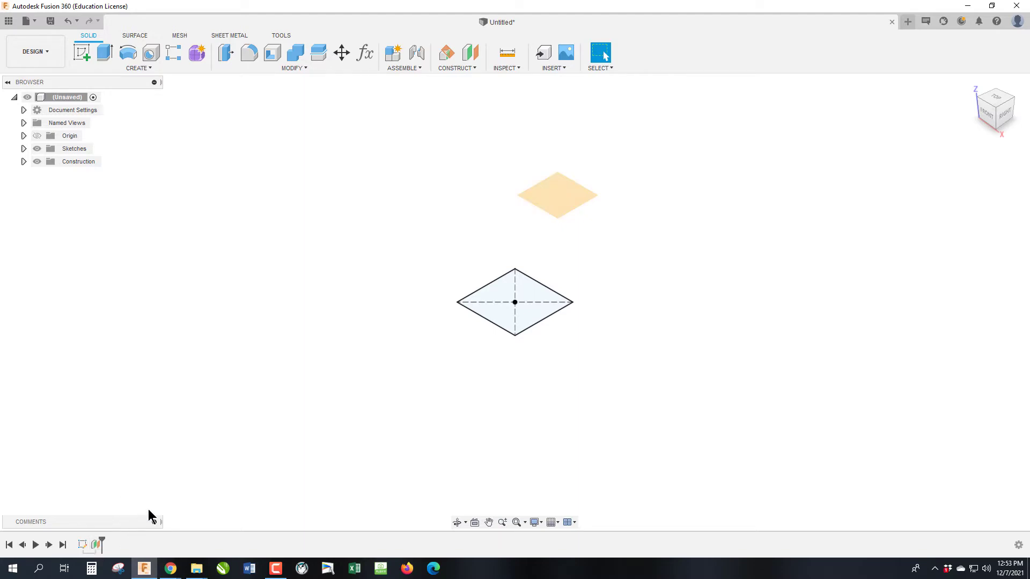
- Start a sketch on the offset construction plane
left_click(80, 54)
left_click(552, 200)
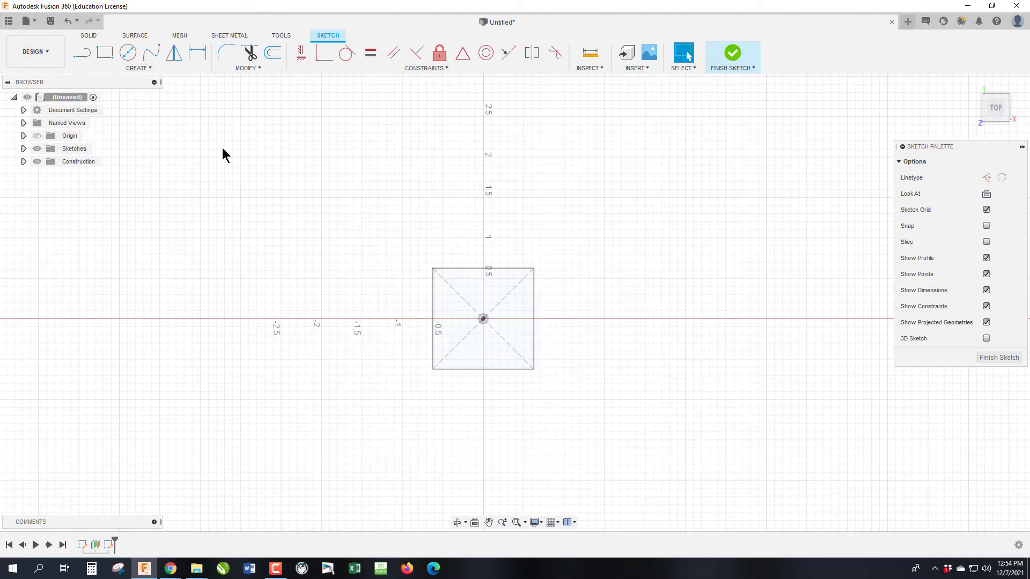
left_click(153, 76)
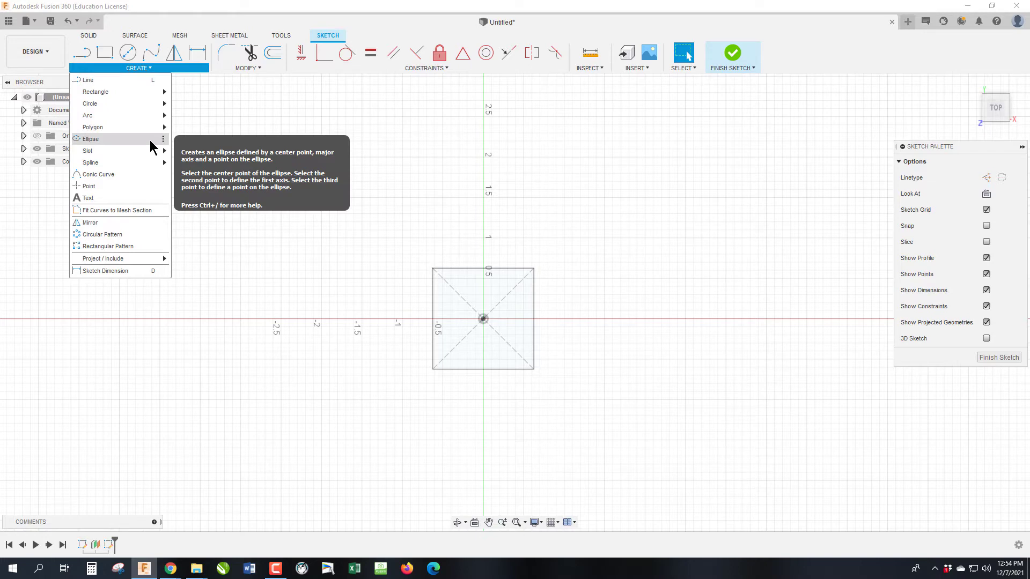
left_click(151, 141)
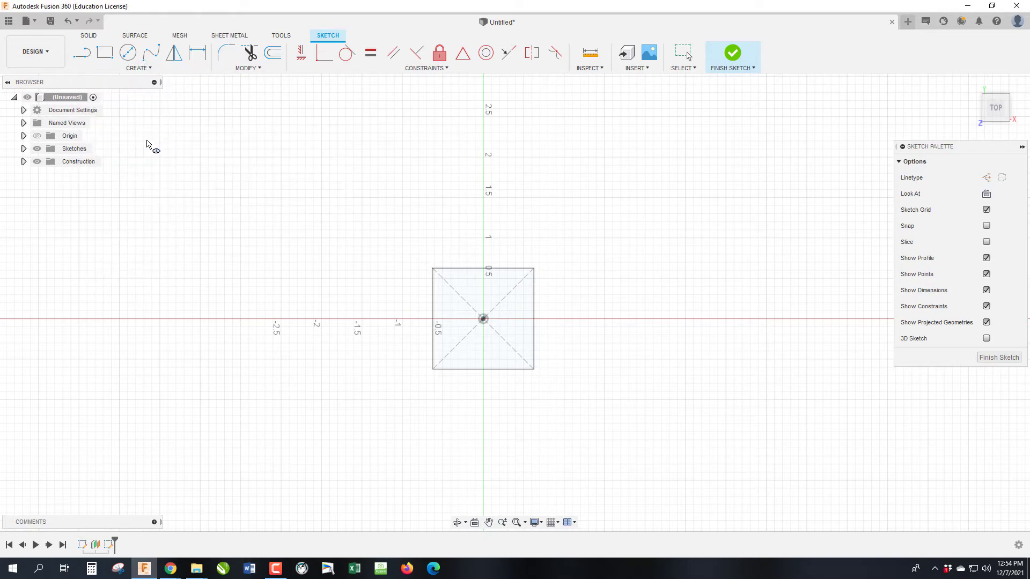
left_click(483, 319)
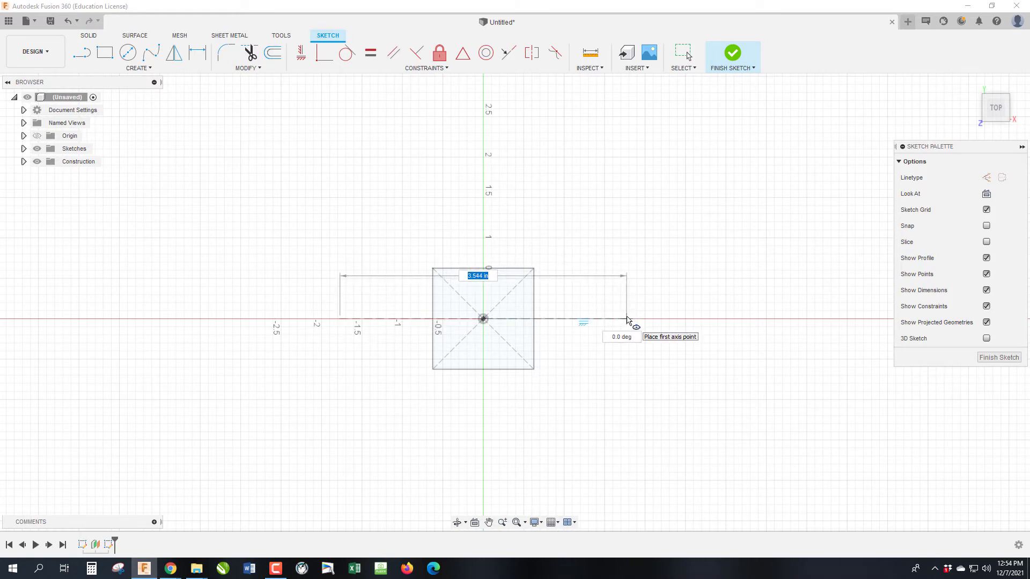
type("2")
key("Tab")
key("Escape")
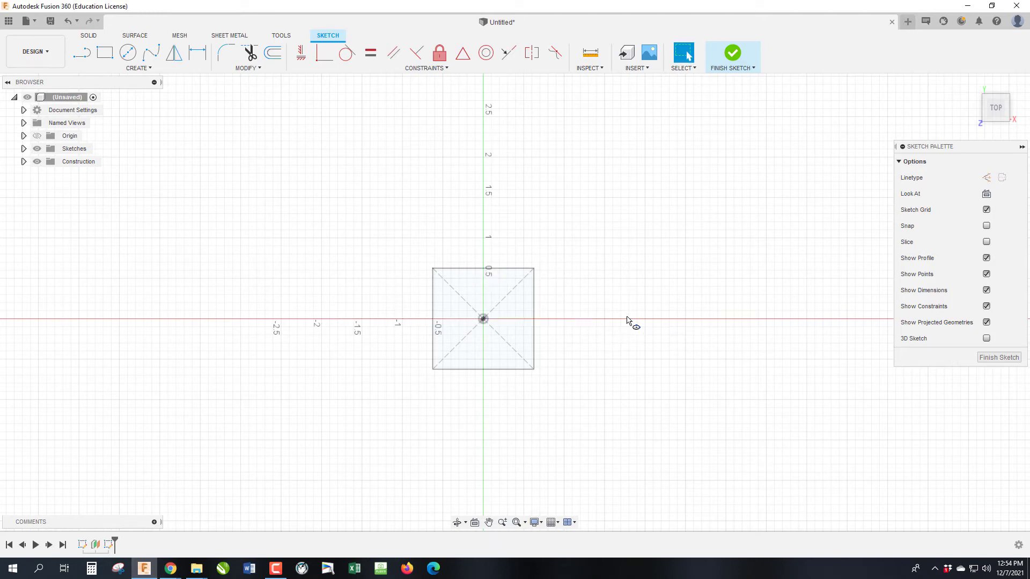
- Draw an ellipse centered on the origin, 2 in long horizontally and 1.5 in high
left_click(135, 69)
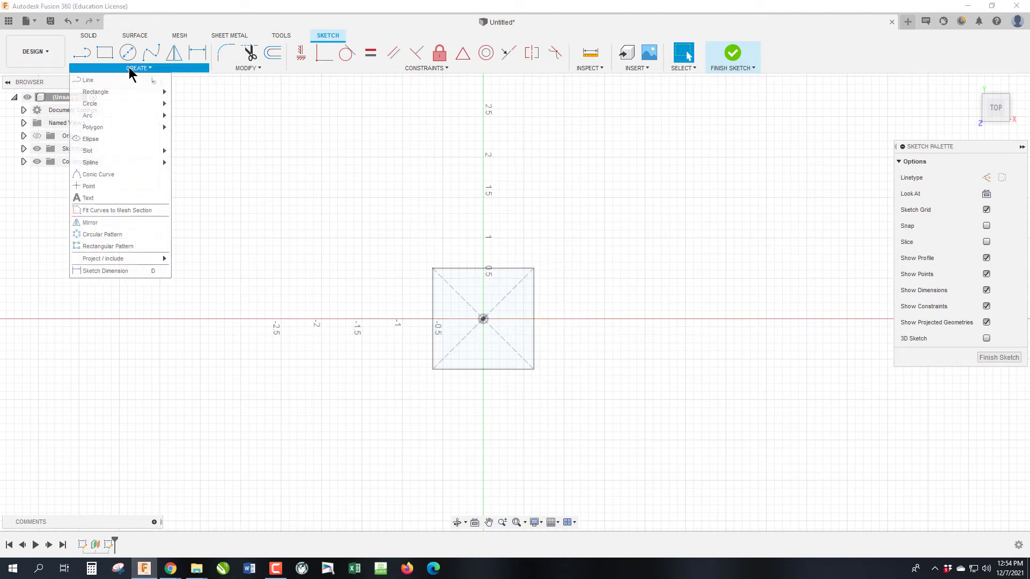
left_click(105, 142)
left_click(483, 319)
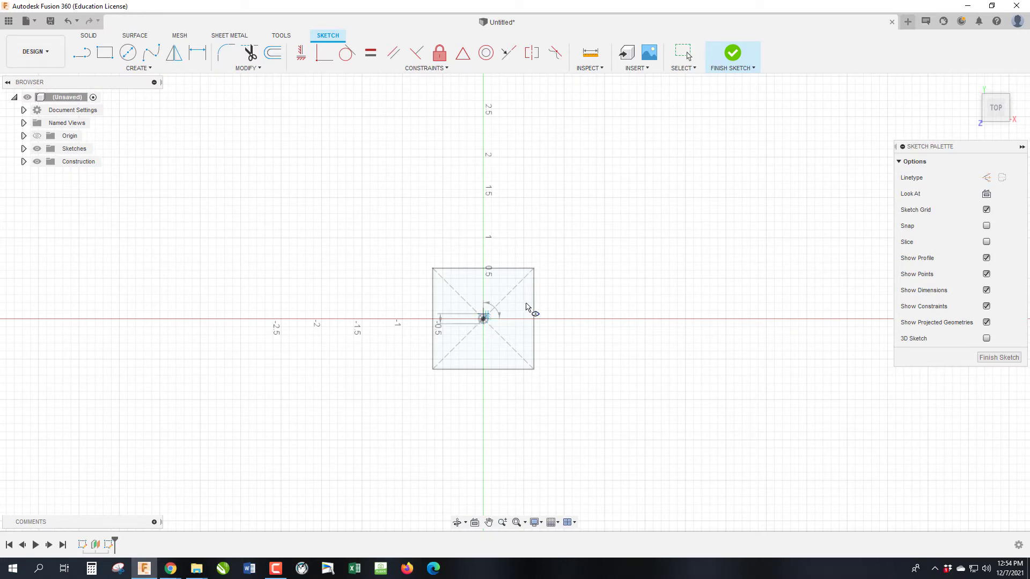
left_click(581, 322)
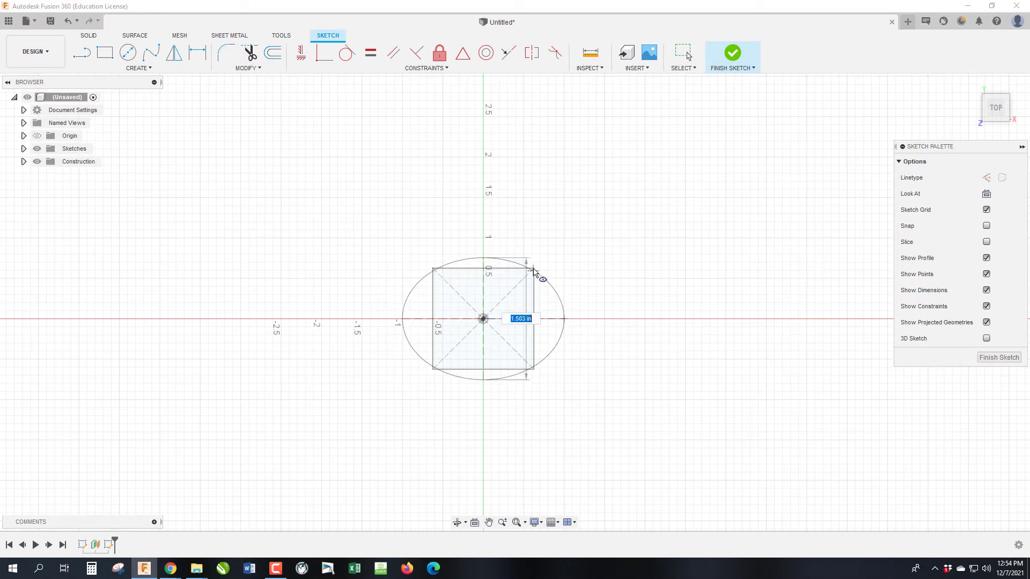
type("1.5")
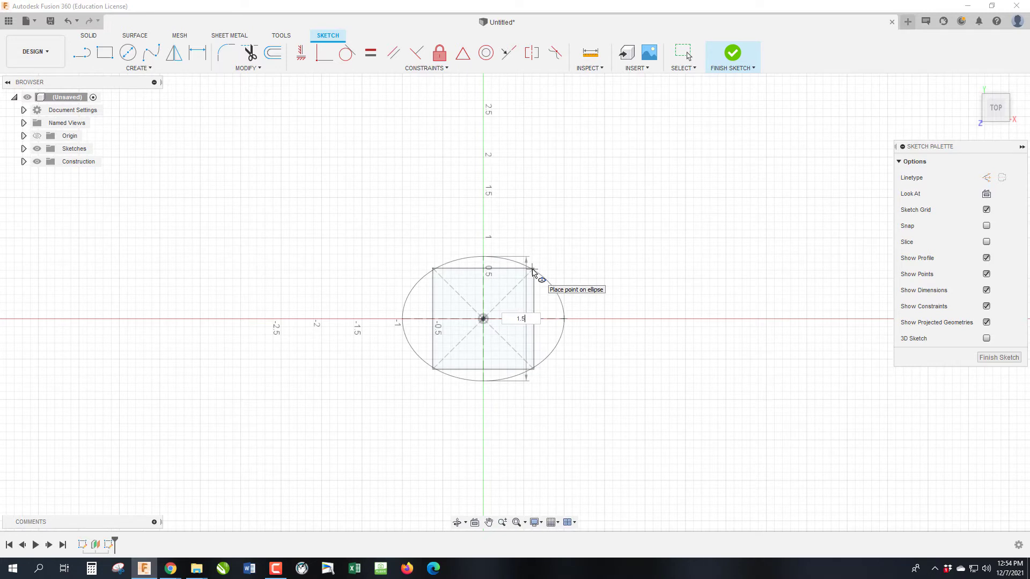
left_click(533, 272)
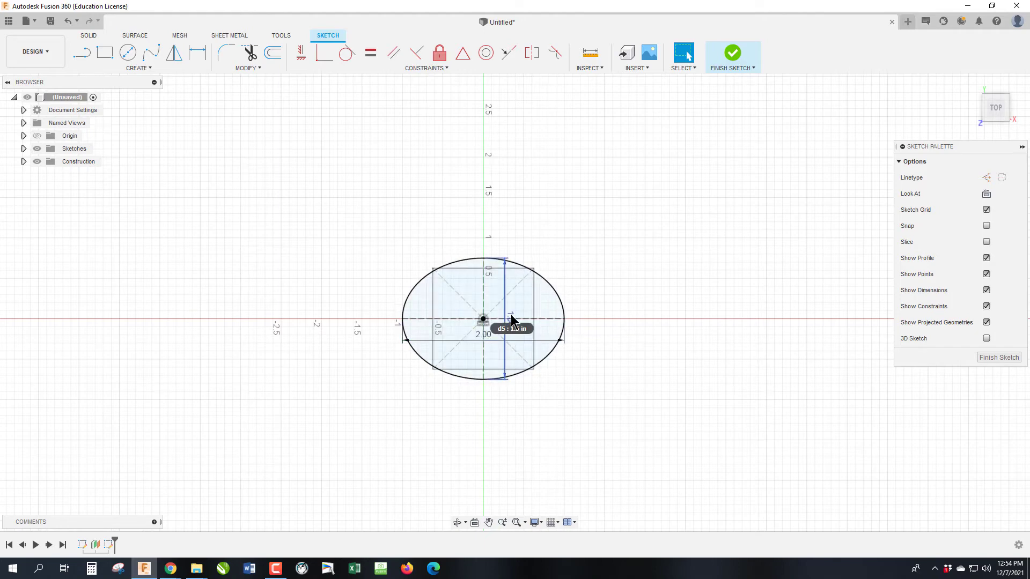
- Check the ellipse dimensions in the Week 8 PDF, return to Fusion 360 and finish the ellipse sketch
mouse_move(170, 568)
left_click(238, 523)
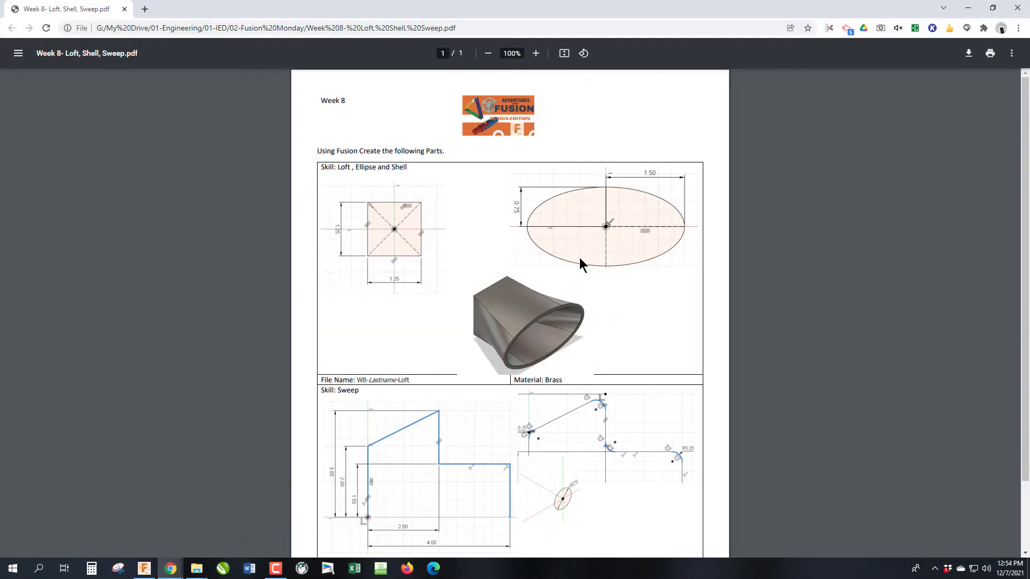
left_click(144, 568)
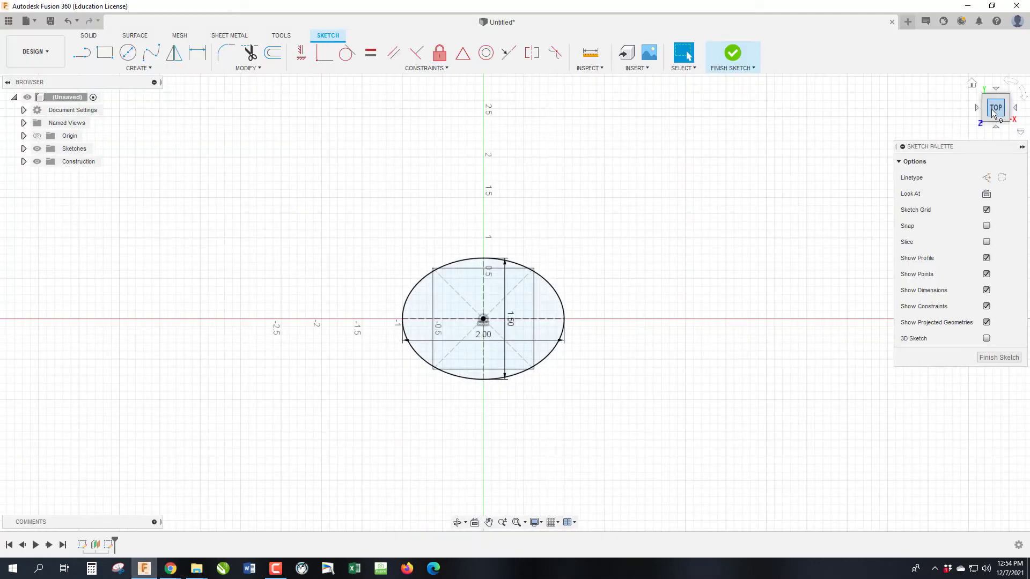
left_click_drag(996, 107, 1001, 124)
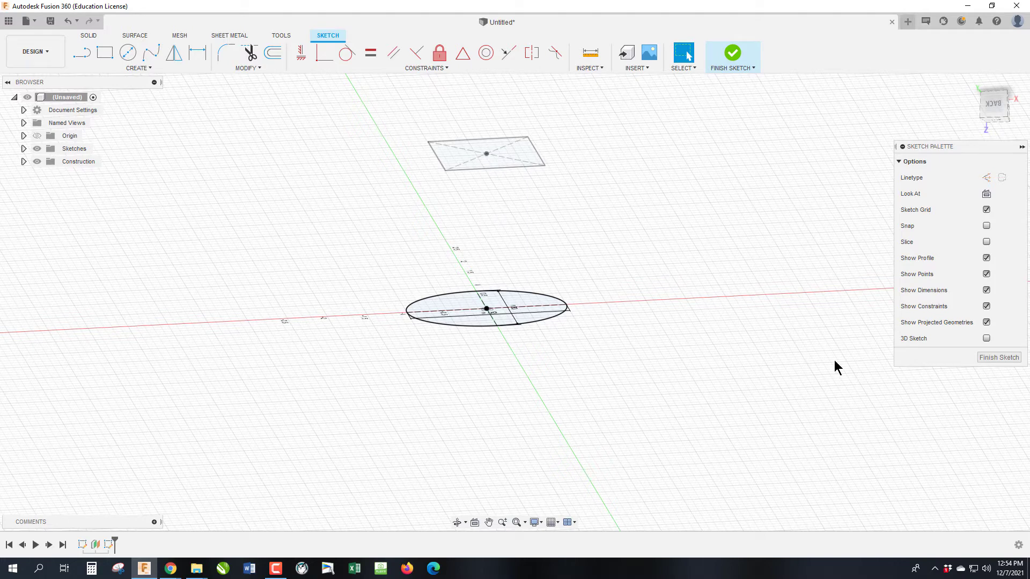
left_click(1005, 360)
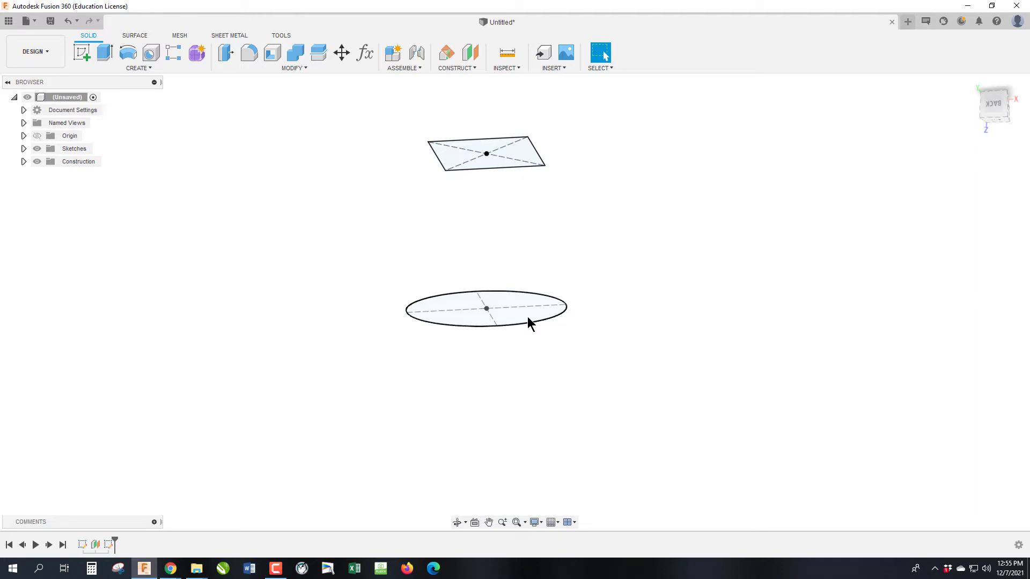
- Loft from the square profile to the ellipse profile as a new body, with the Rails guide type
left_click(137, 69)
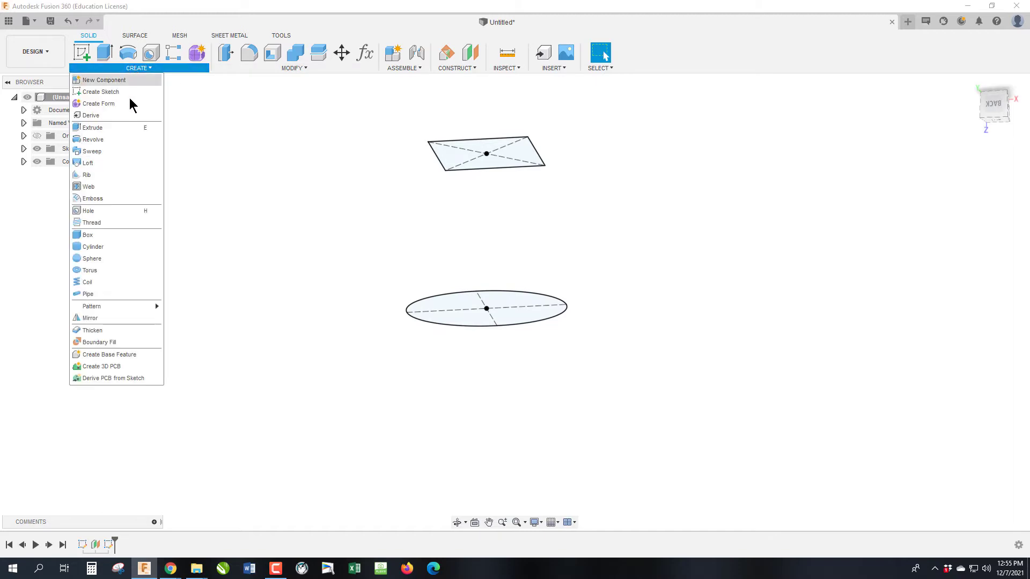
left_click(107, 165)
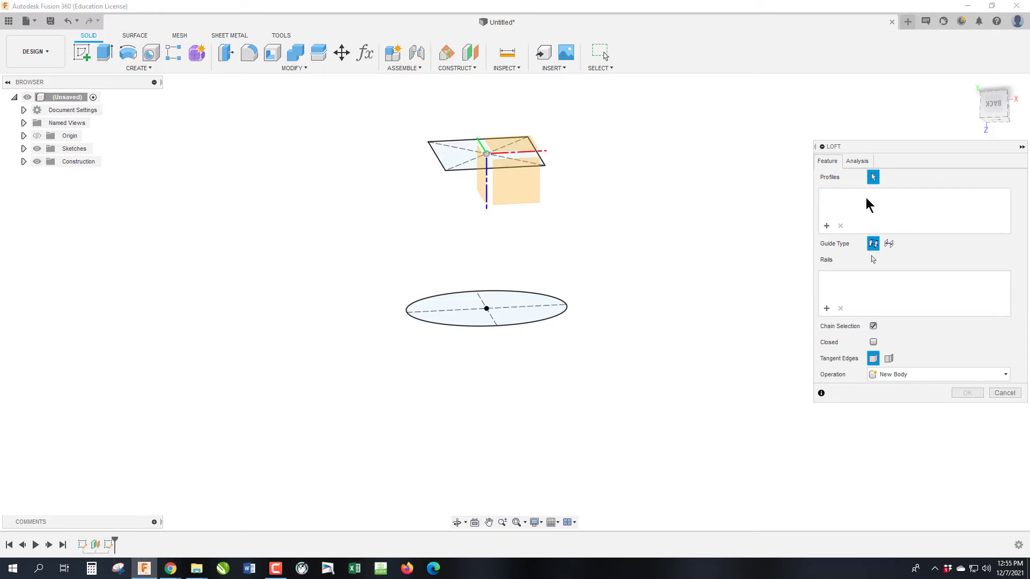
left_click(542, 165)
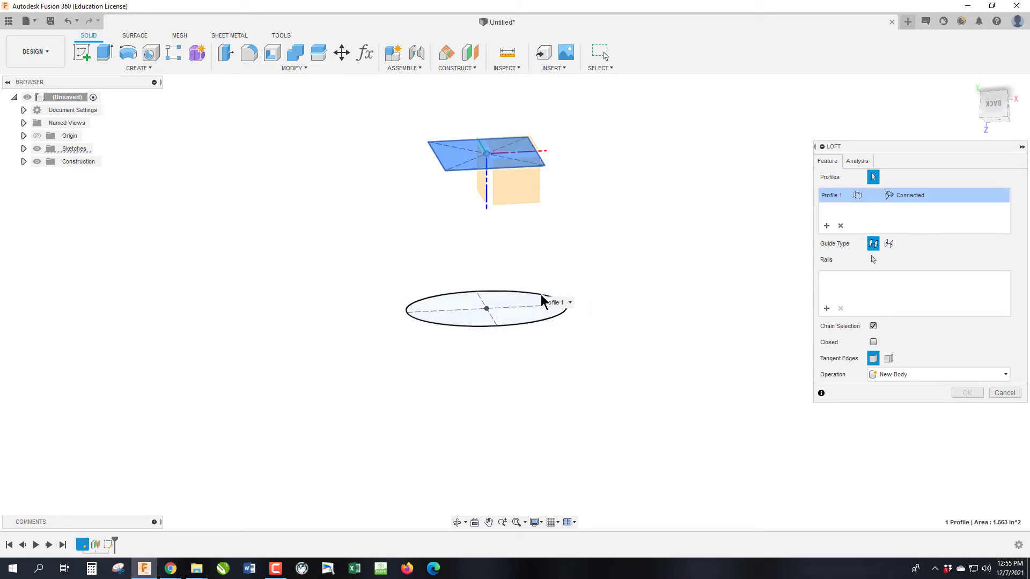
left_click(543, 299)
mouse_move(1013, 108)
left_mouse_down()
mouse_move(1003, 100)
mouse_move(990, 117)
mouse_move(1001, 113)
left_mouse_up()
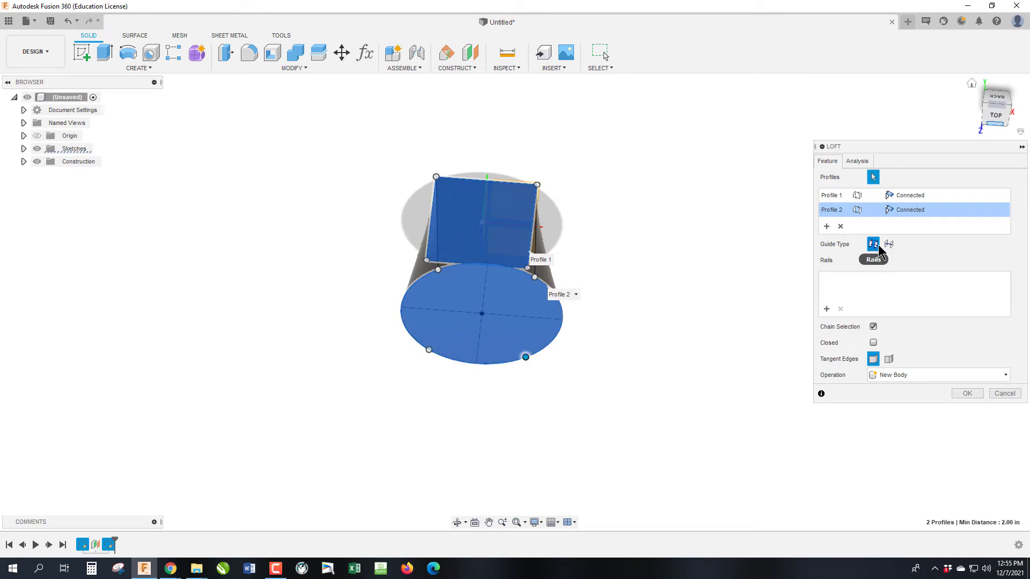
left_click(889, 245)
left_click(873, 244)
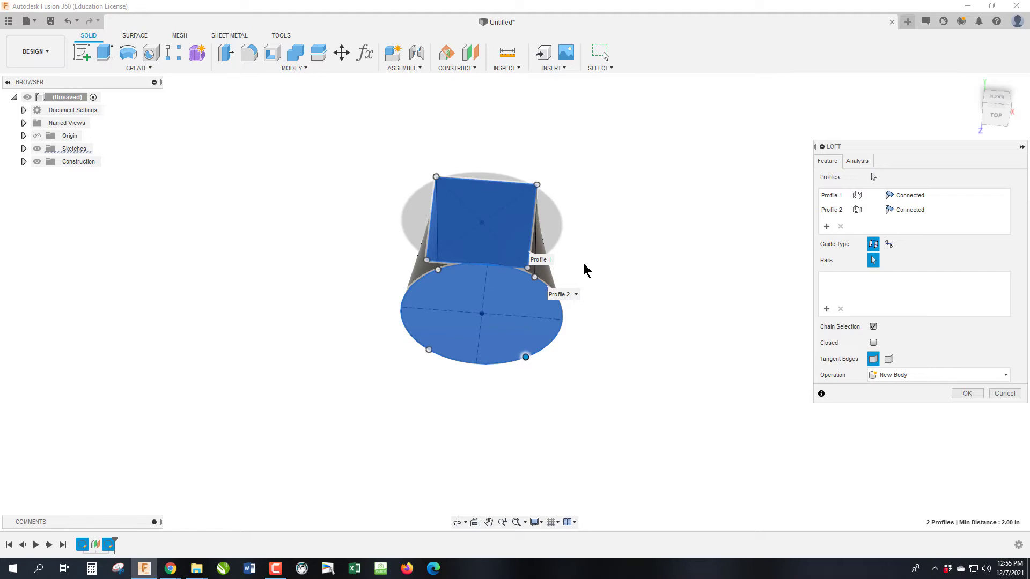
left_click(965, 395)
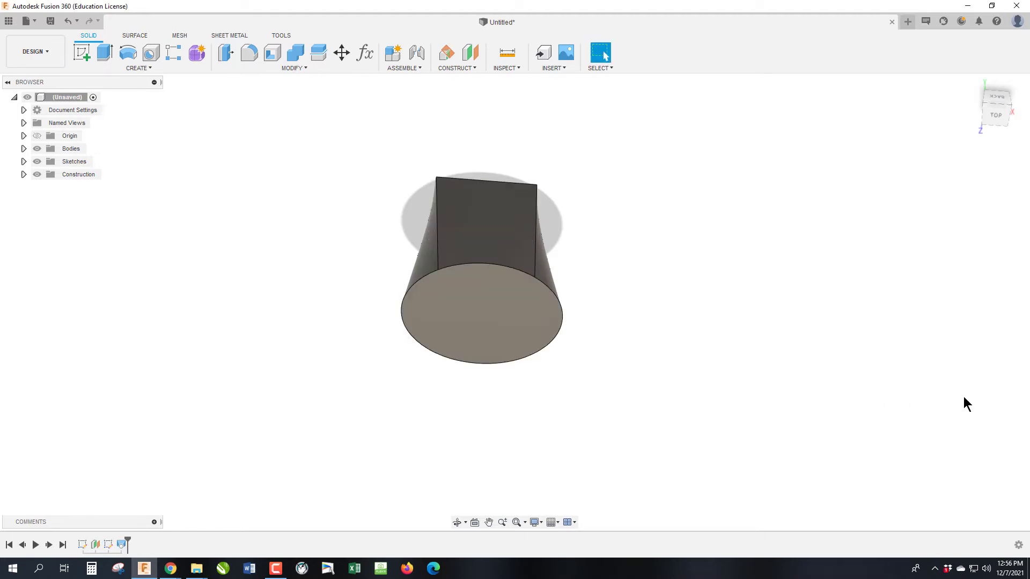
- Delete the loft feature and turn the visibility of the square and ellipse sketches back on
mouse_move(515, 302)
middle_mouse_down("shift")
mouse_move(467, 252)
mouse_move(527, 252)
middle_mouse_up("shift")
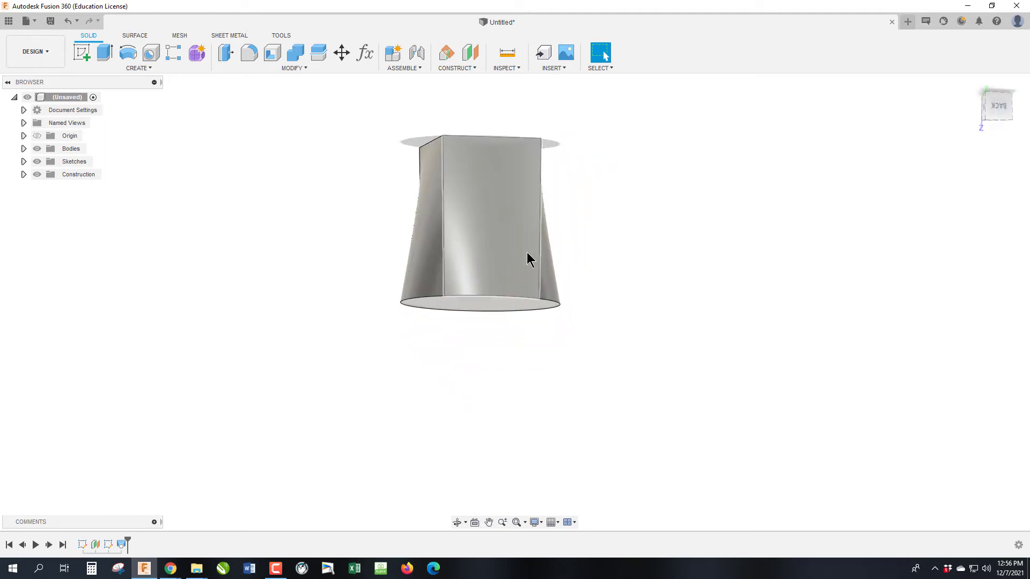
right_click(121, 546)
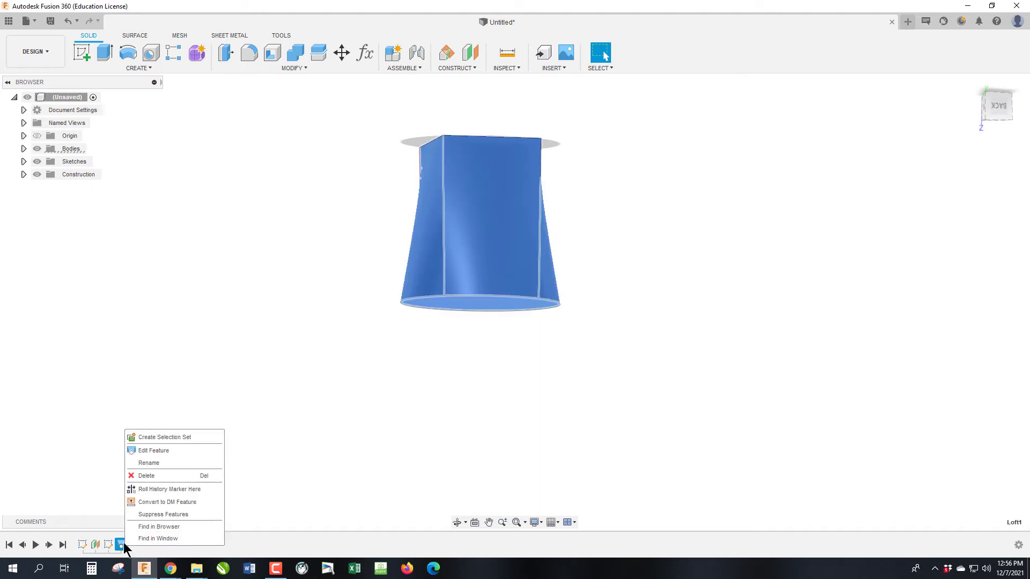
left_click(153, 476)
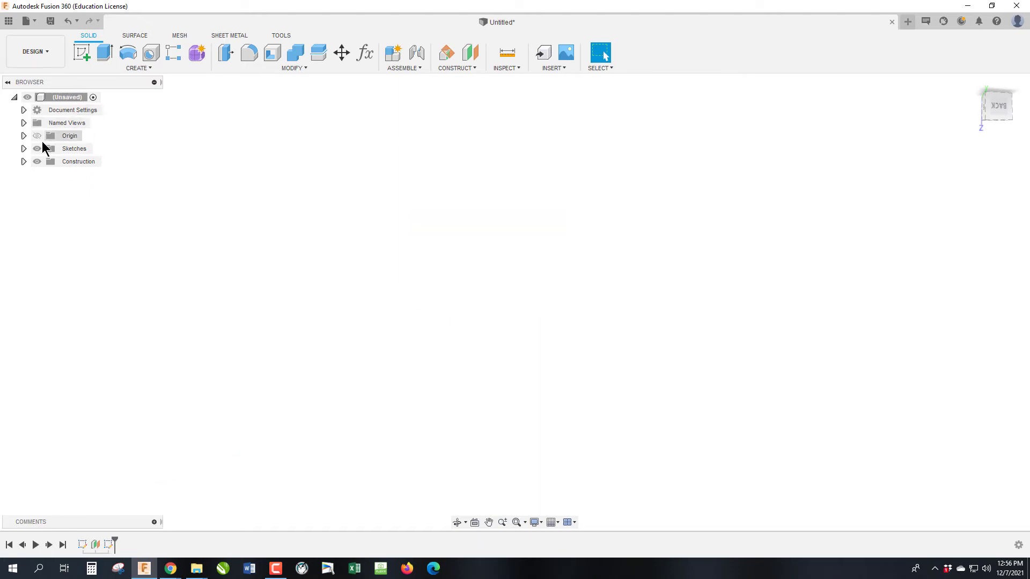
left_click(23, 148)
left_click(47, 174)
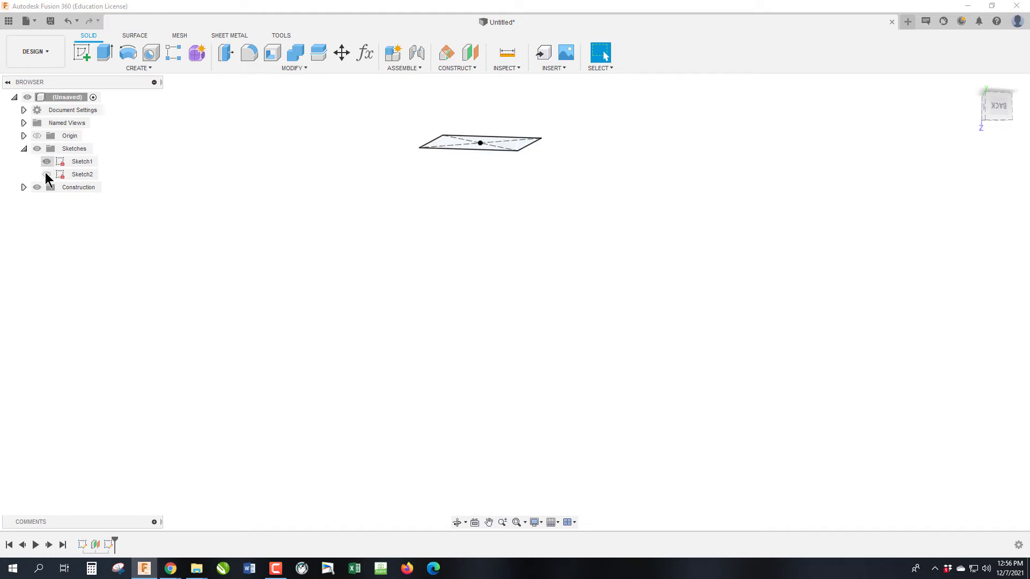
- Show the ellipse sketch and create a construction plane offset -2 in from the square profile, on the side opposite the ellipse
left_click(46, 161)
left_click(454, 68)
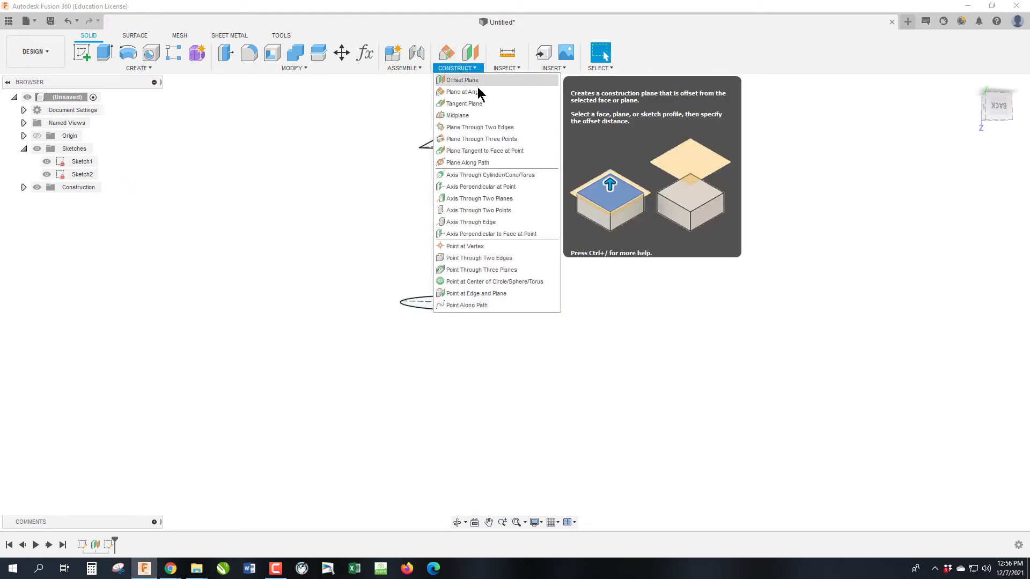
left_click(479, 84)
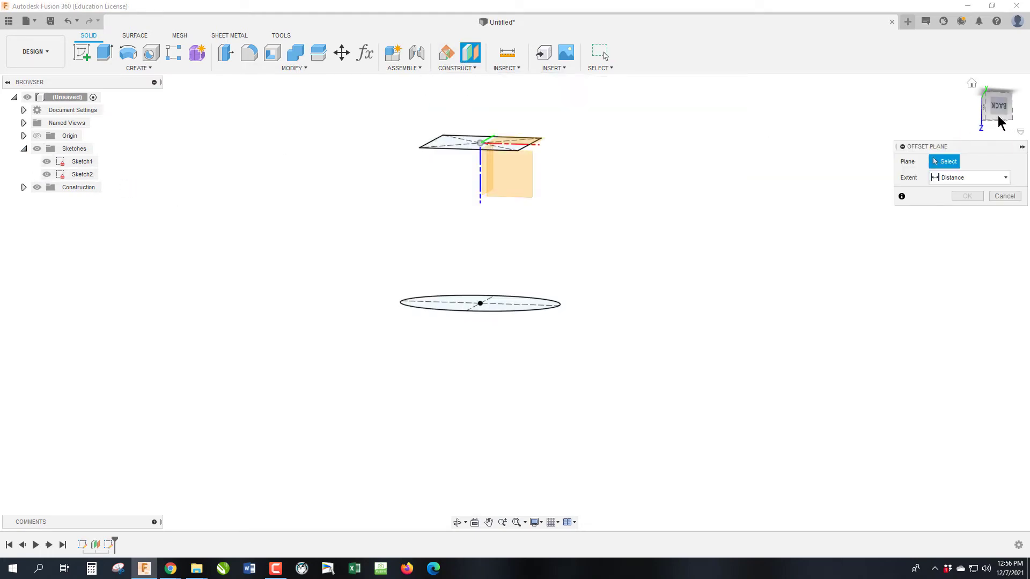
middle_click_drag(515, 301, 566, 303, "shift")
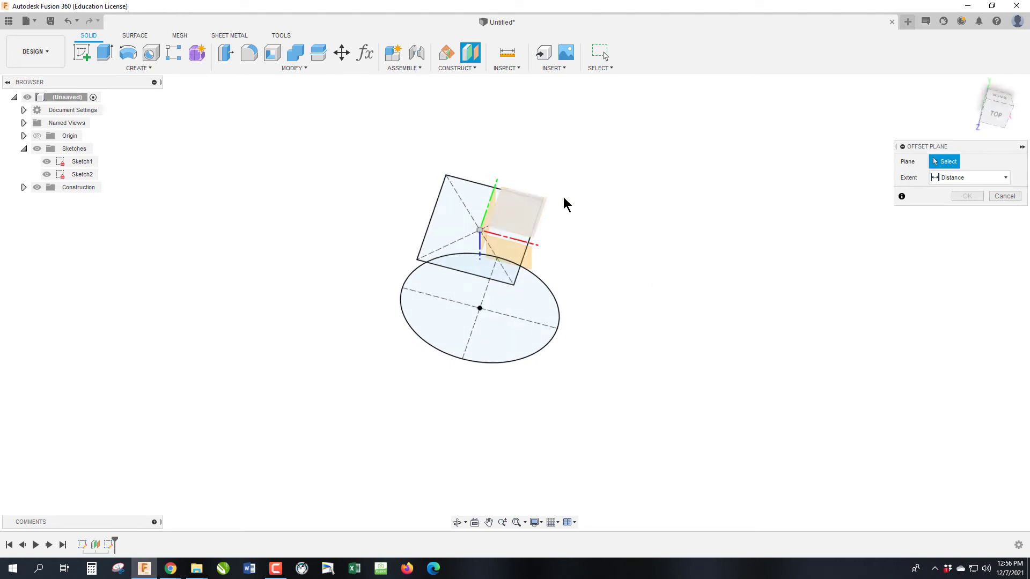
left_click(998, 122)
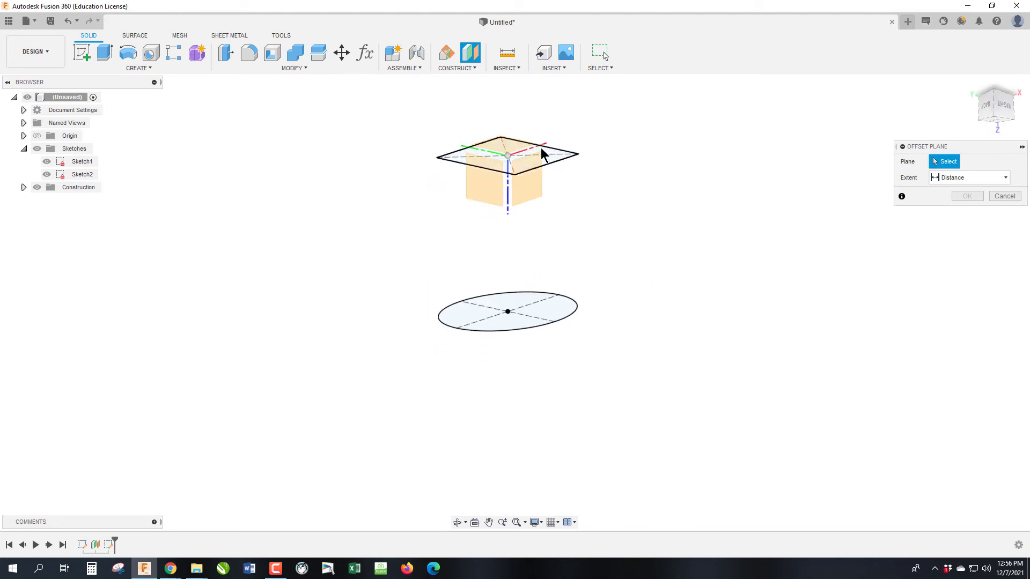
left_click(506, 152)
left_click_drag(508, 167, 516, 126)
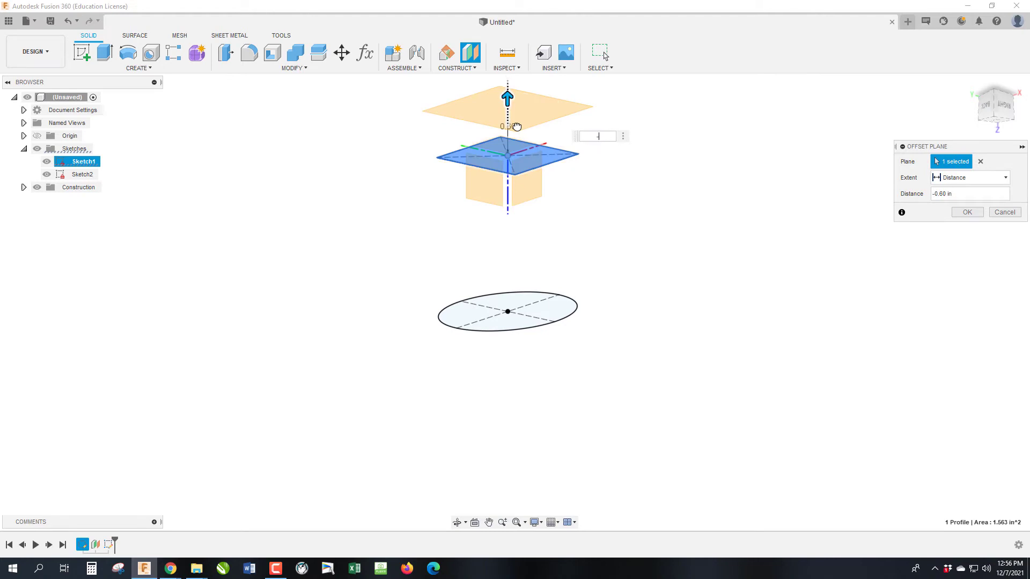
type("-2")
key("Return")
scroll(483, 354, "down", 3)
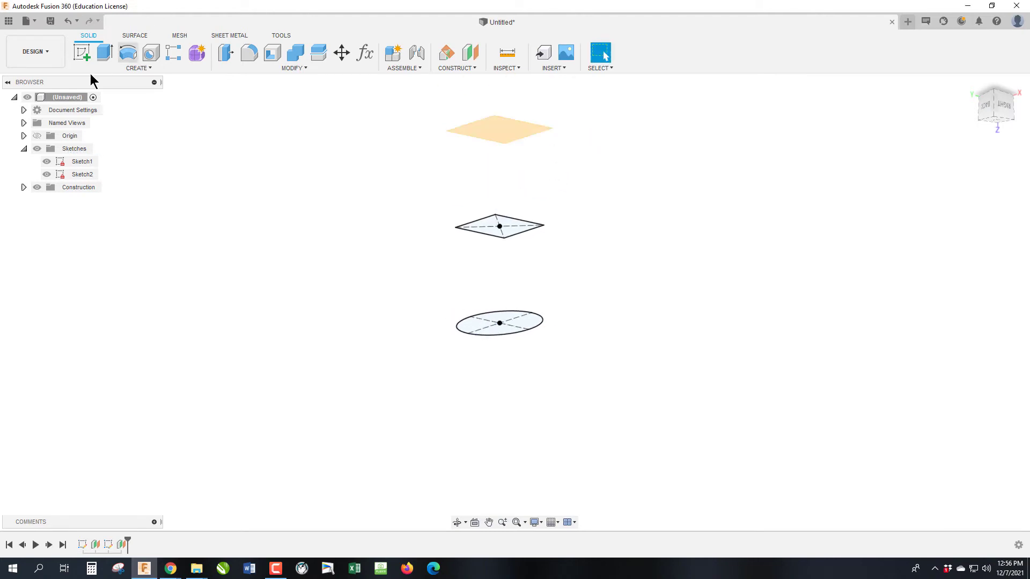
- Sketch a 1.75 in diameter circle centered on the origin on the new offset plane and finish the sketch
left_click(76, 59)
left_click(494, 131)
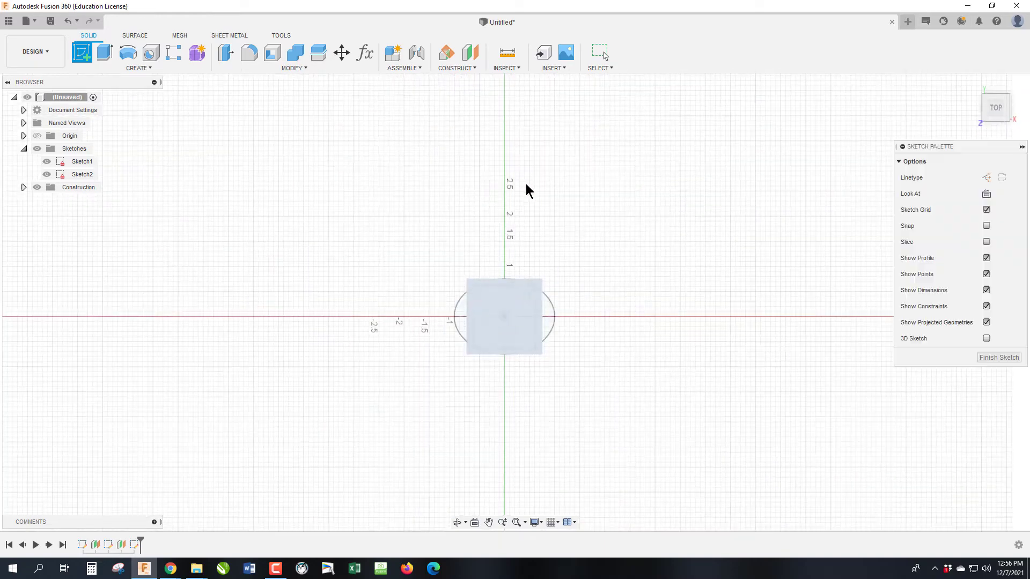
key("c")
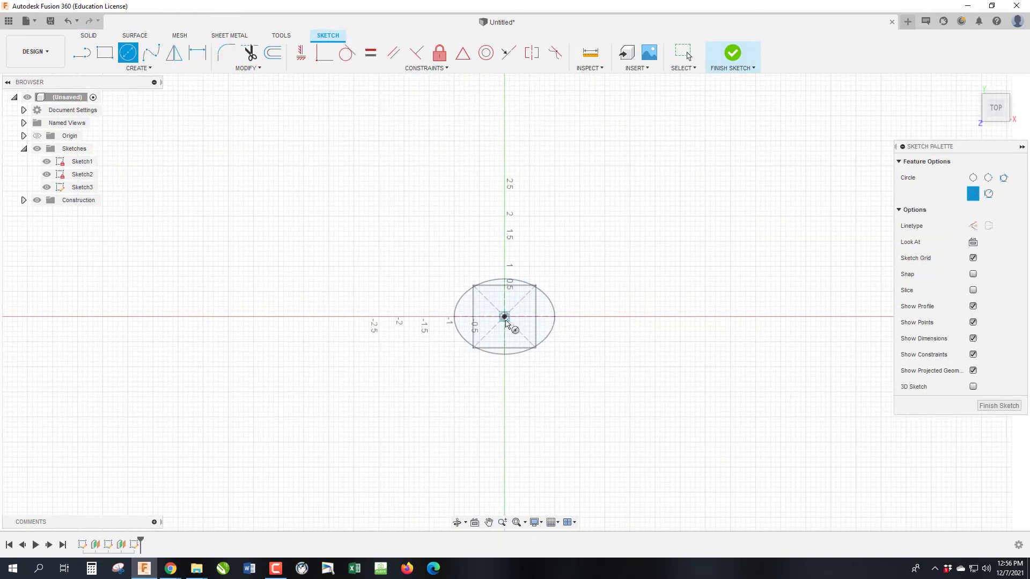
left_click(505, 317)
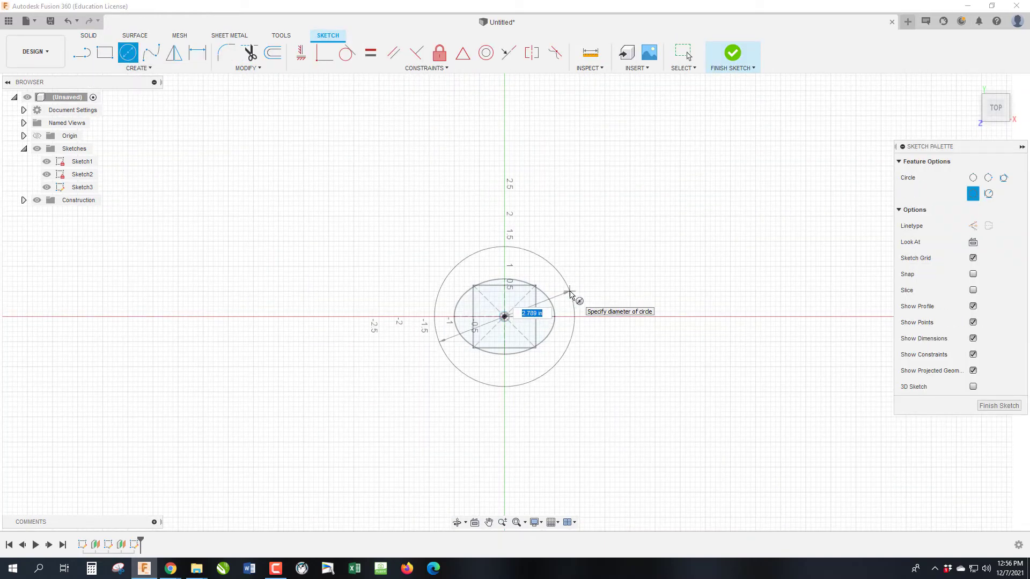
type("1.75")
key("Return")
key("Escape")
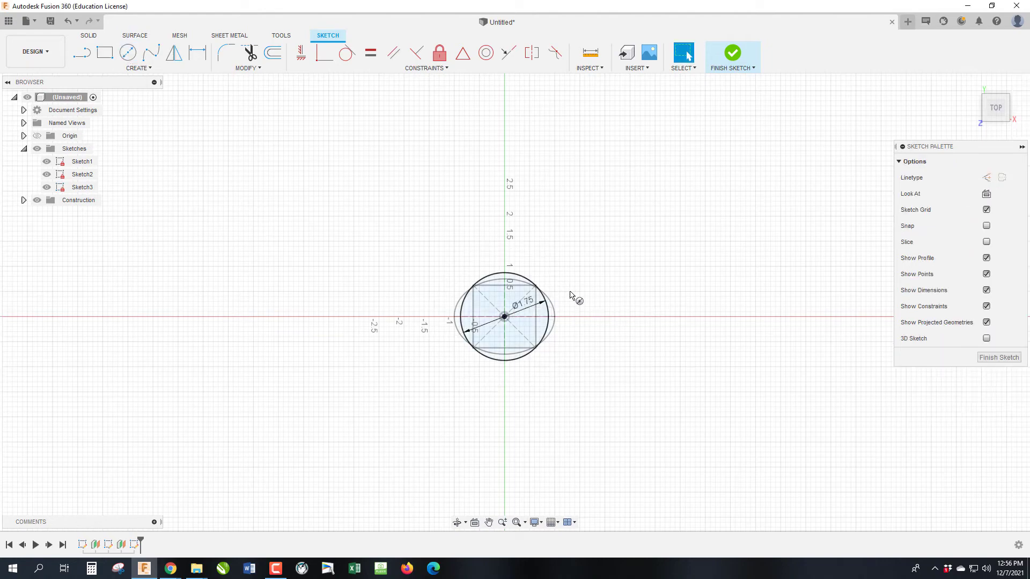
left_click(985, 99)
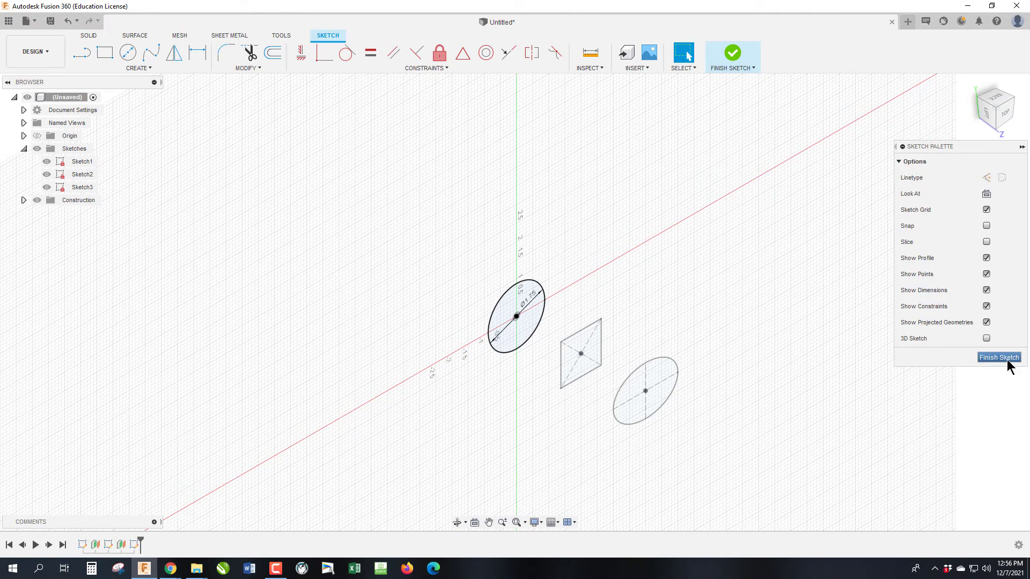
left_click(1009, 363)
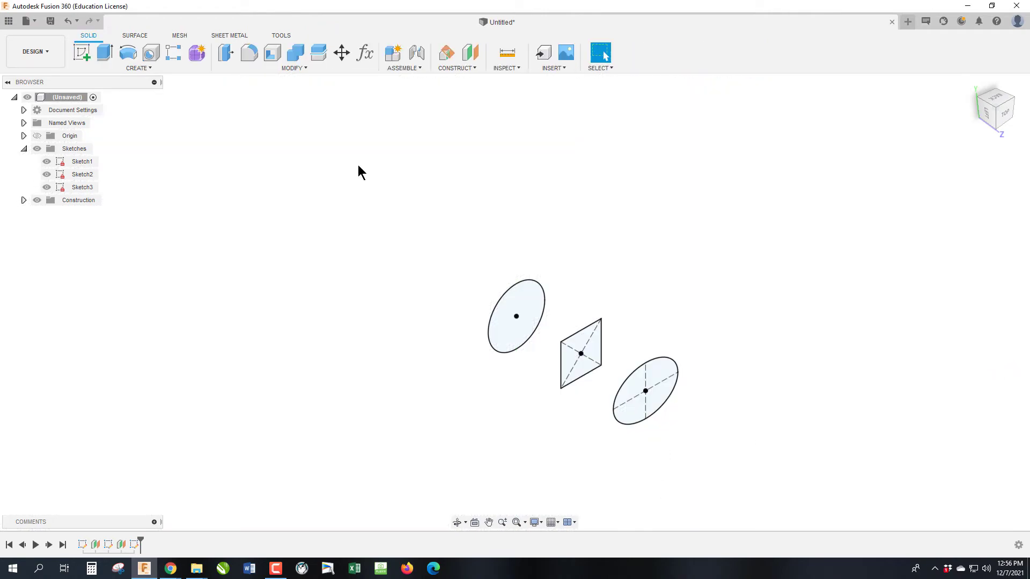
- Loft from the ellipse profile to the square profile as a new body
left_click(138, 68)
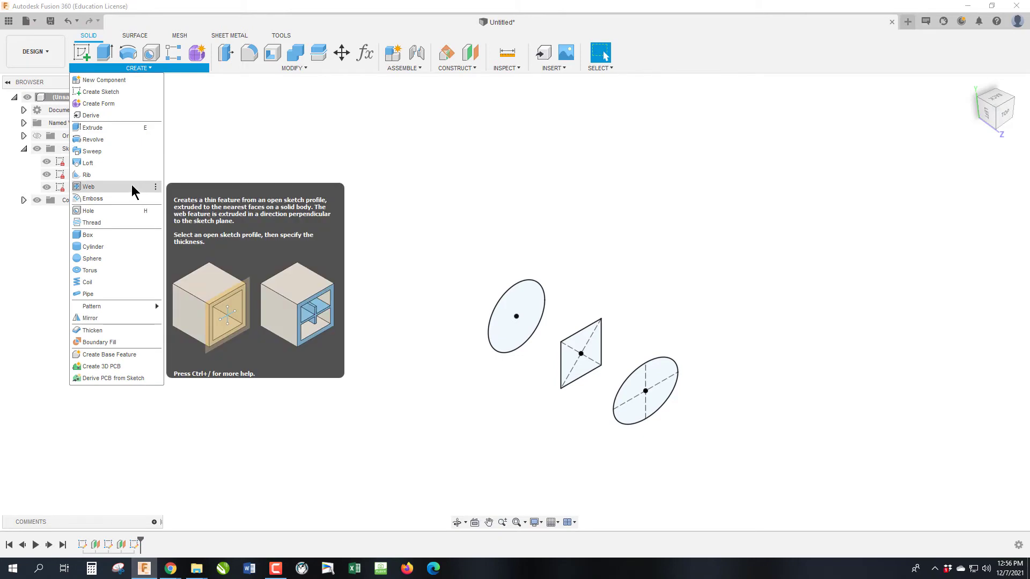
left_click(88, 163)
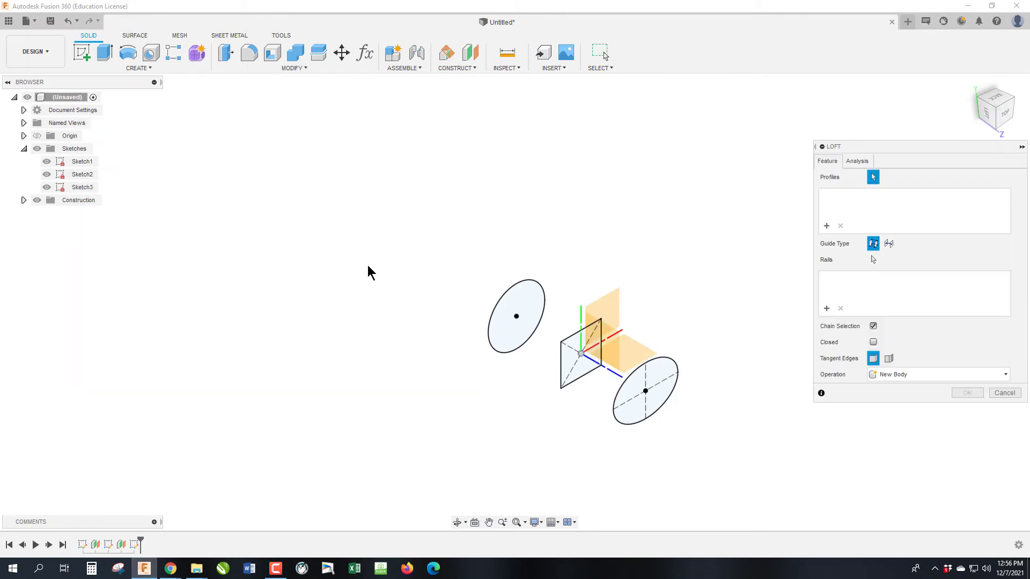
left_click(634, 379)
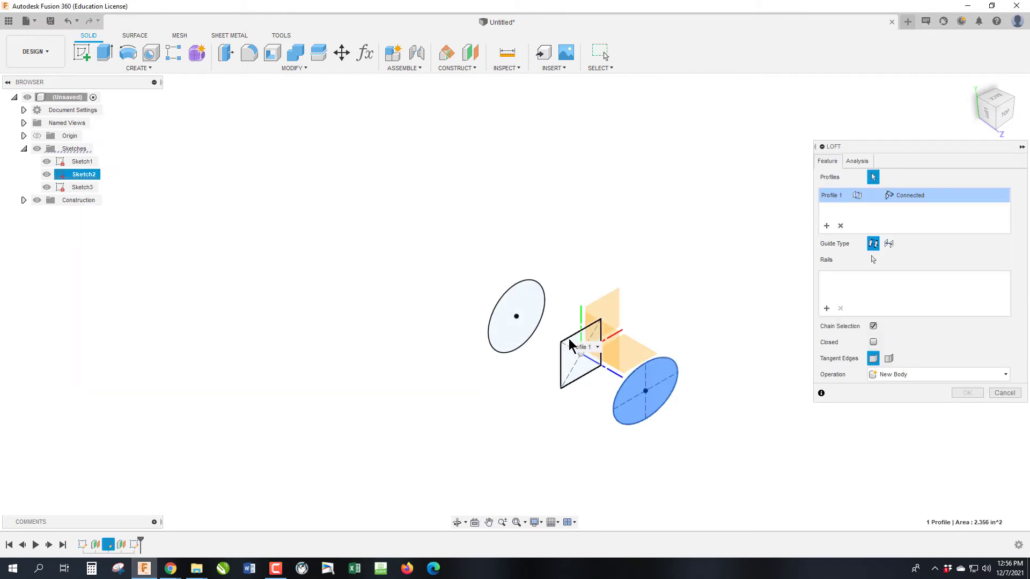
left_click(570, 344)
left_click(967, 393)
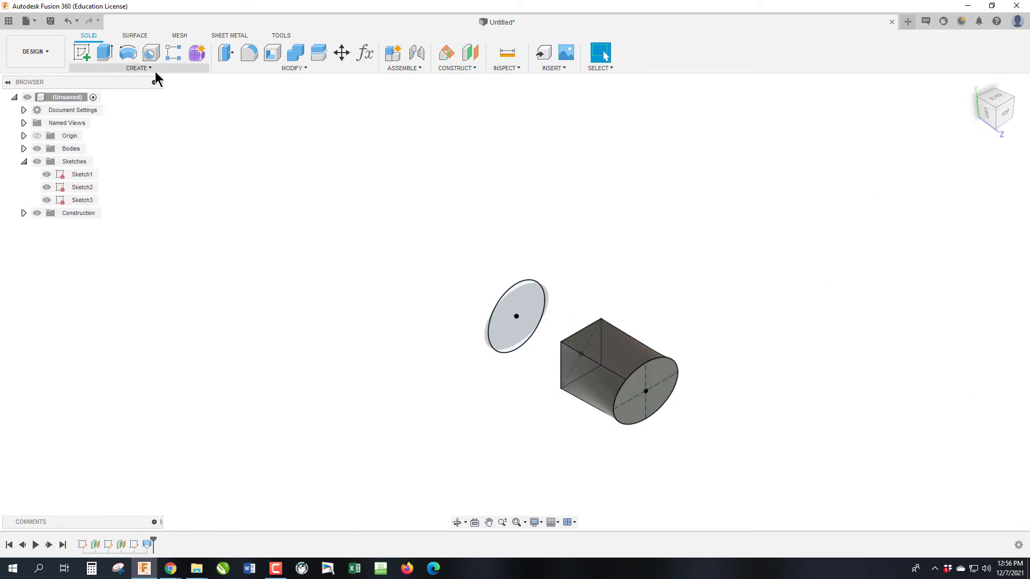
- Loft from the circle profile to the square end of the existing lofted body and inspect the combined shape
left_click(139, 68)
left_click(107, 165)
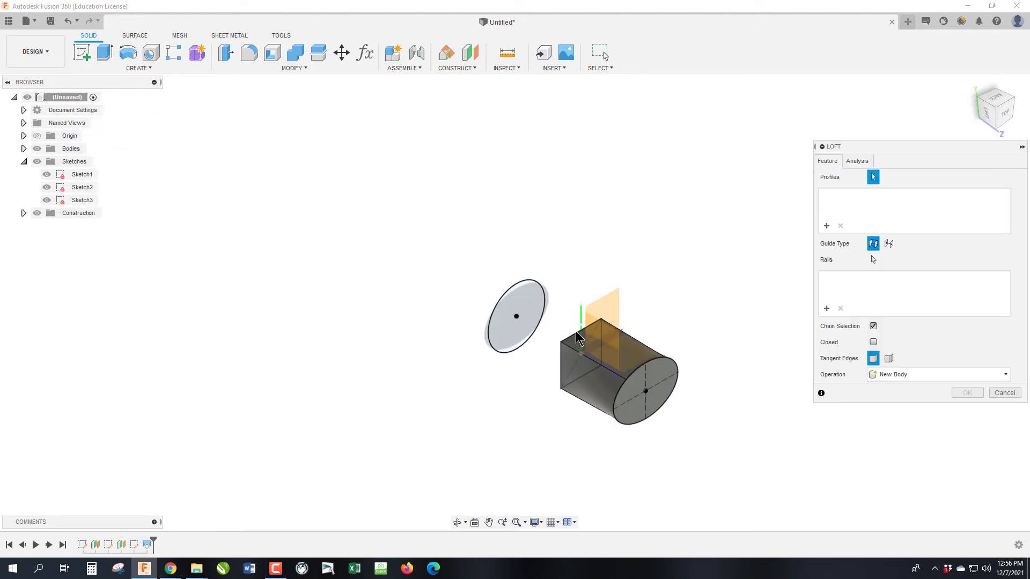
left_click(518, 294)
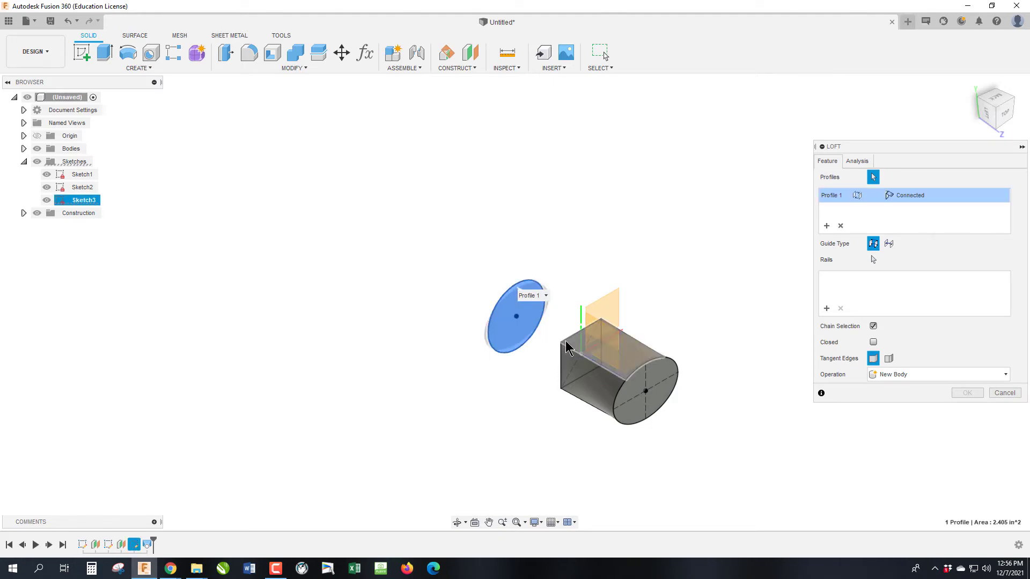
left_click(992, 106)
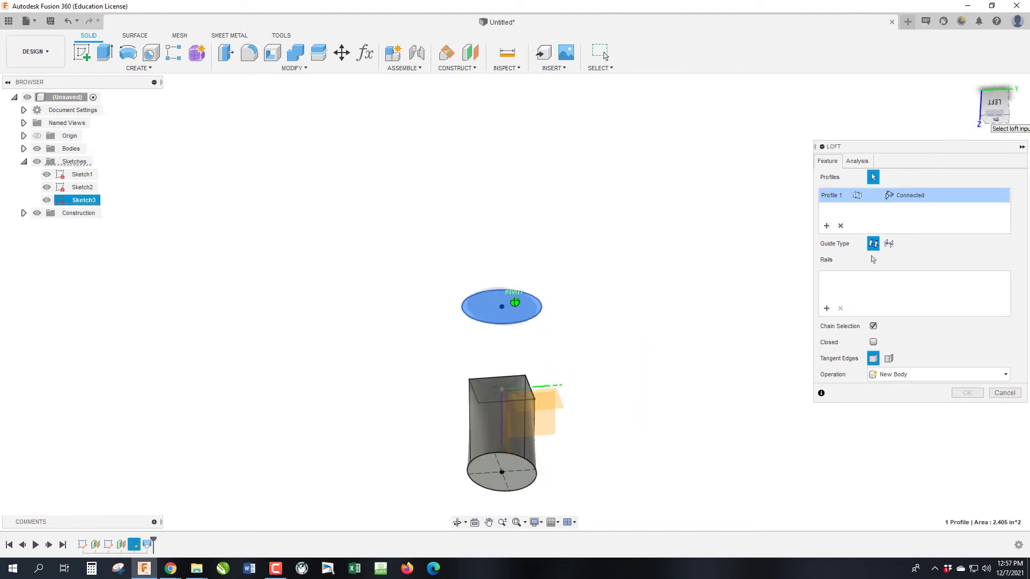
left_click(523, 370)
left_click(968, 394)
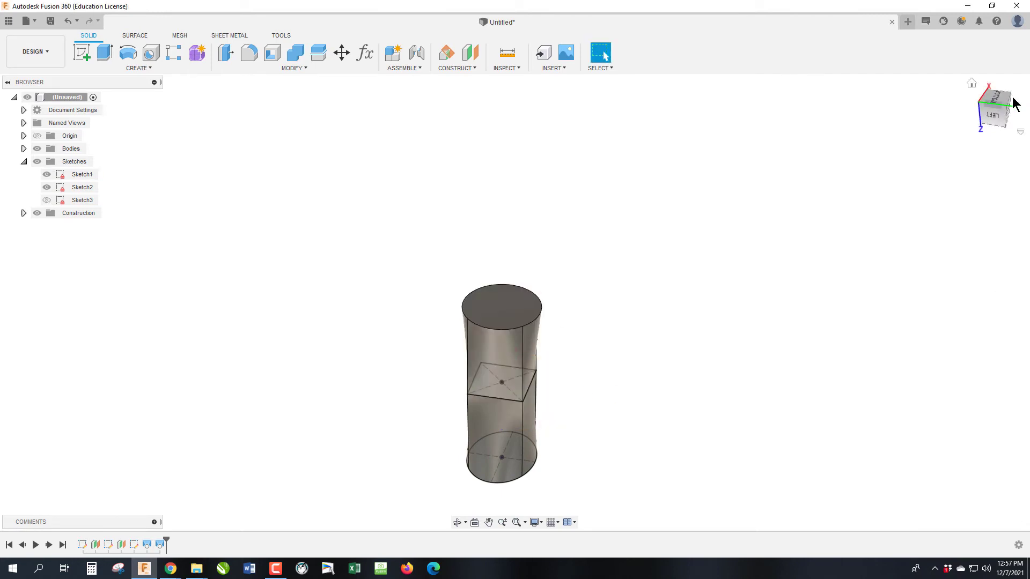
mouse_move(510, 365)
middle_mouse_down("shift")
mouse_move(510, 322)
mouse_move(569, 365)
middle_mouse_up("shift")
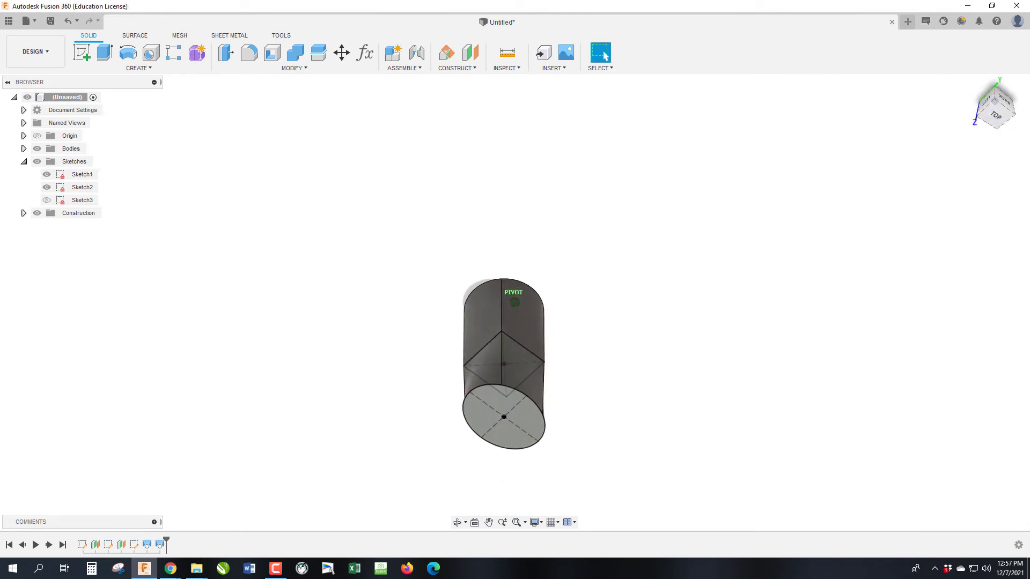
left_click(1006, 107)
left_click(1008, 97)
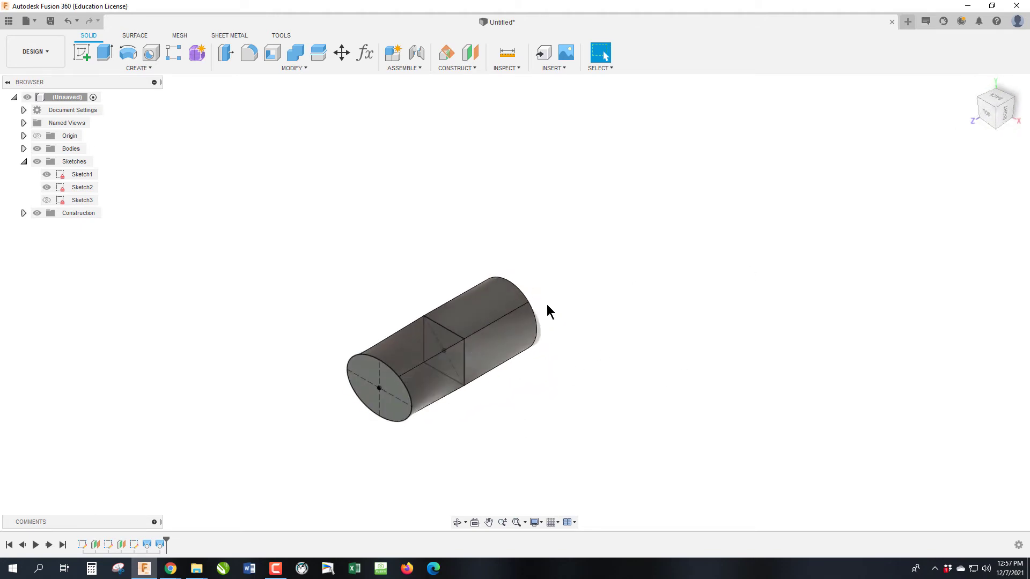
- Delete both loft features and turn the visibility of the circle sketch back on
left_click(160, 544)
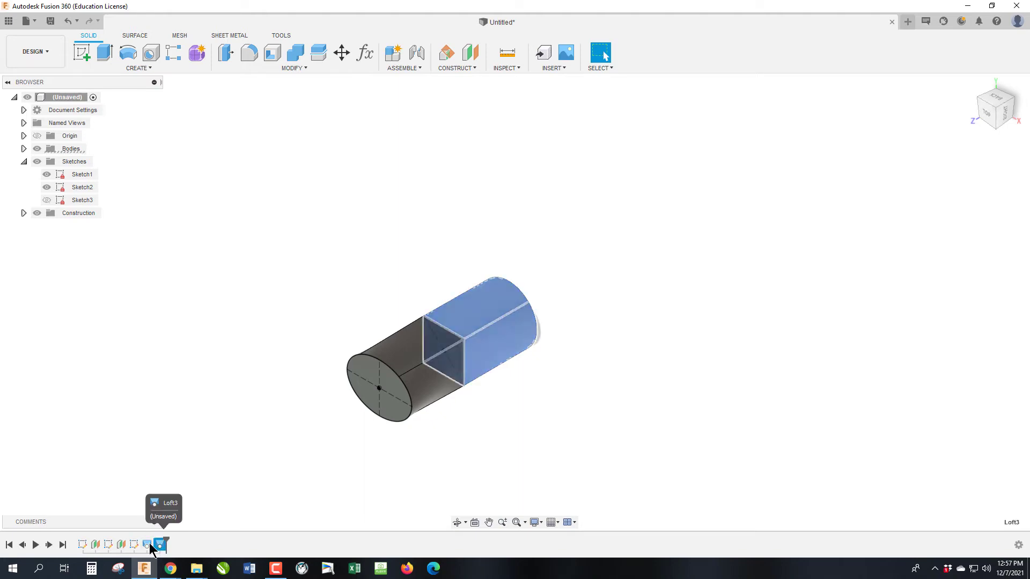
left_click(148, 544, "shift")
right_click(149, 546)
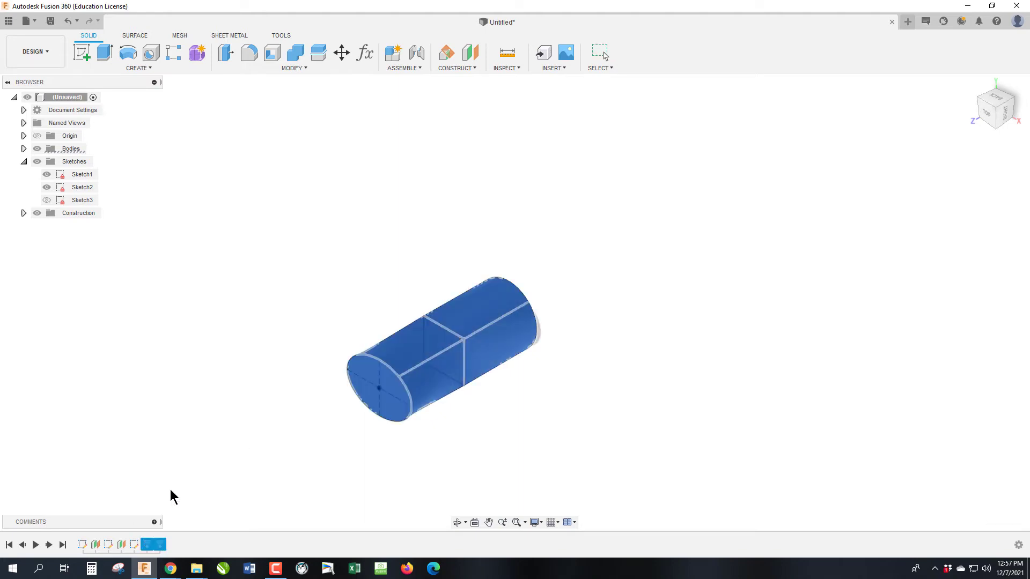
left_click(170, 497)
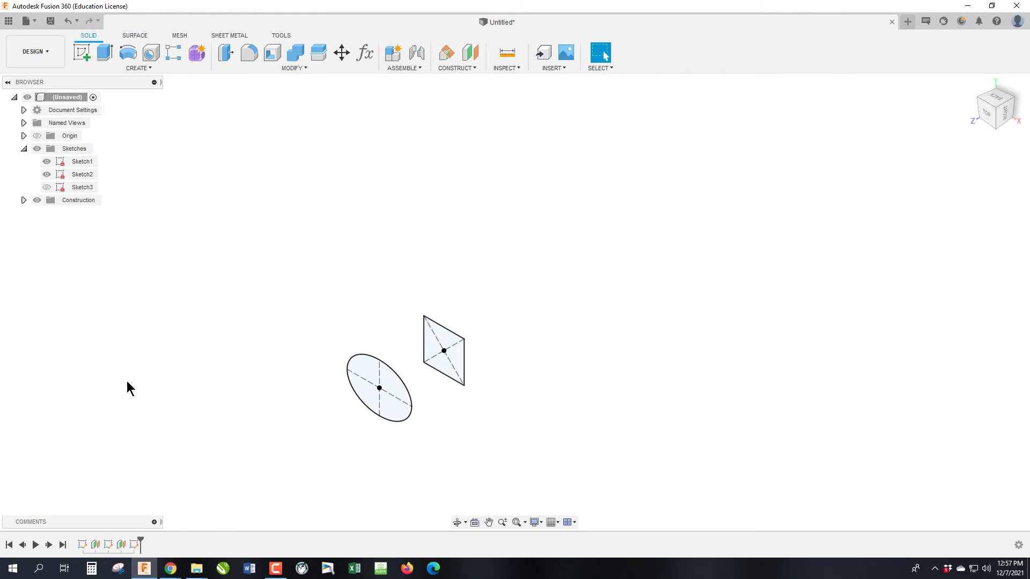
left_click(46, 187)
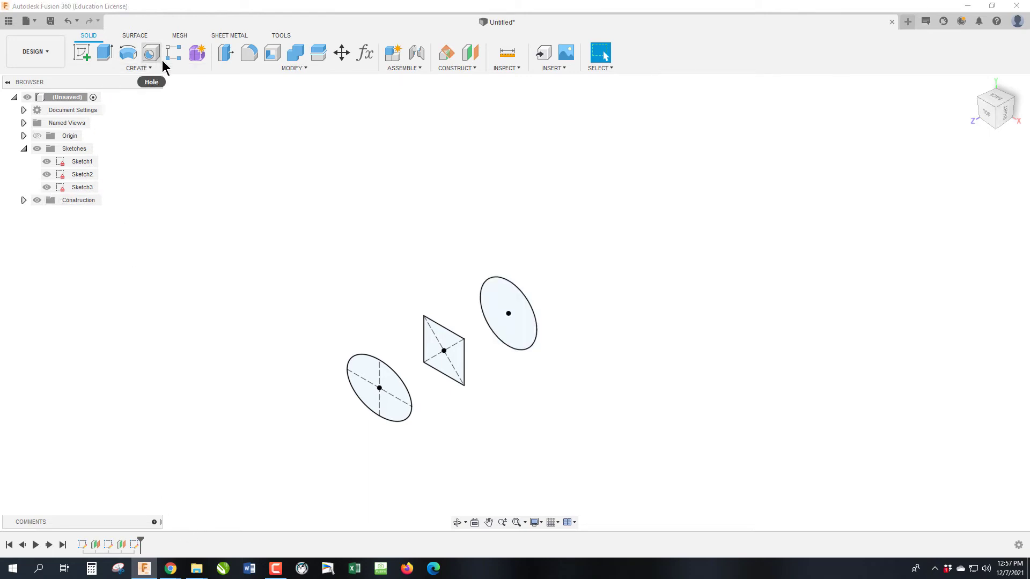
- Create a single loft through the ellipse, square and circle profiles, in that order, as a new body
left_click(142, 69)
left_click(120, 161)
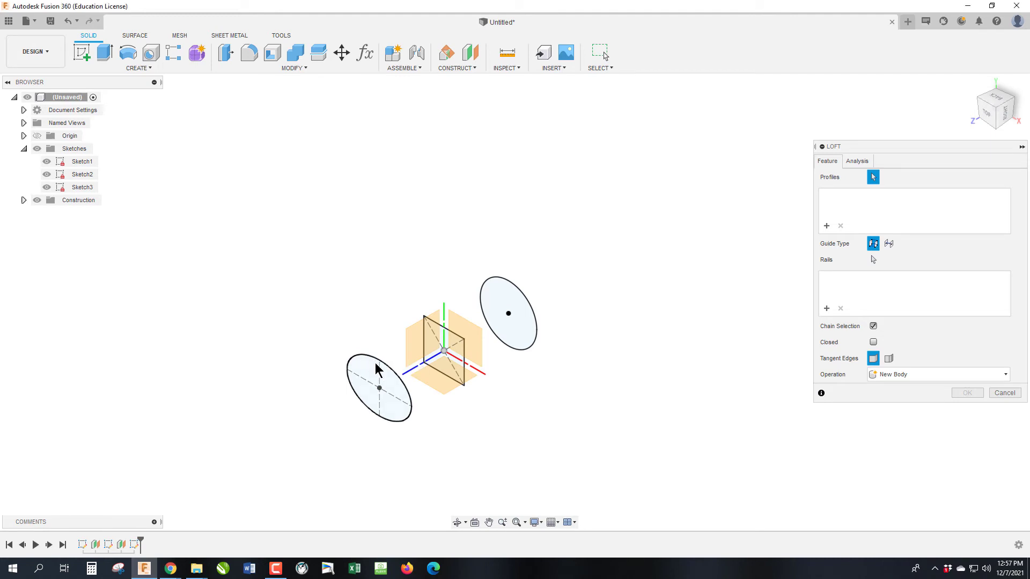
left_click(398, 385)
left_click(464, 353)
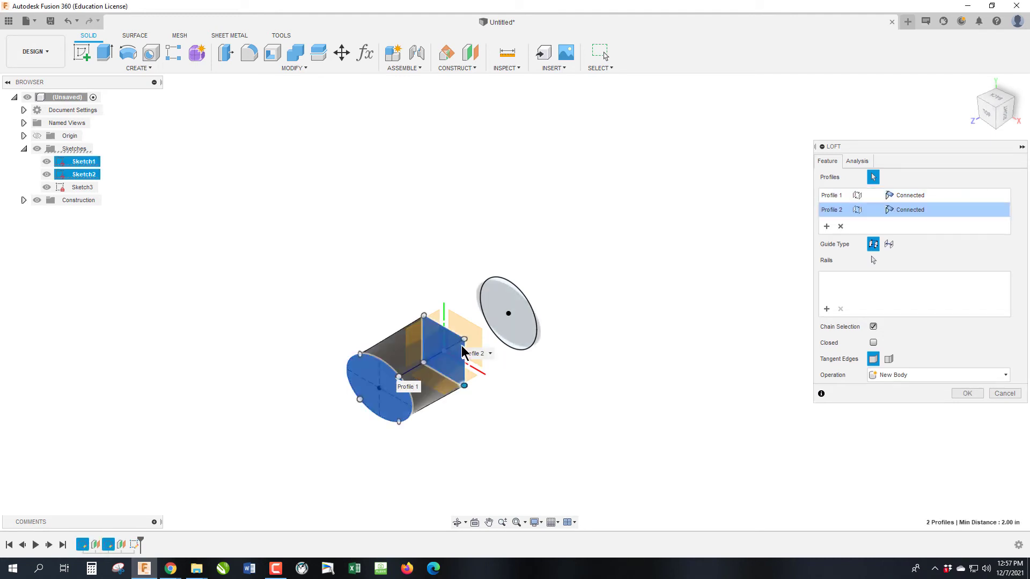
left_click(535, 321)
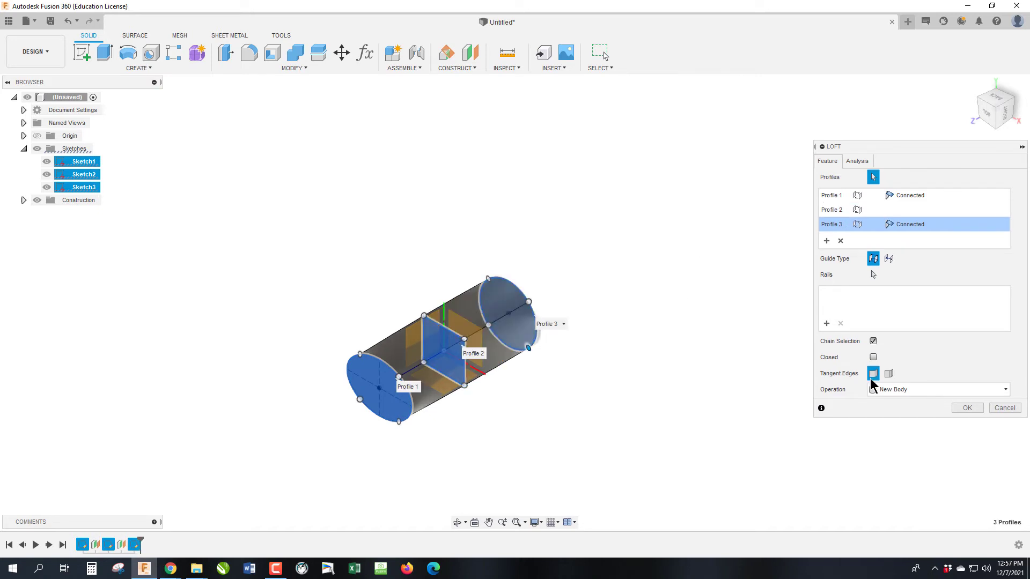
left_click(969, 410)
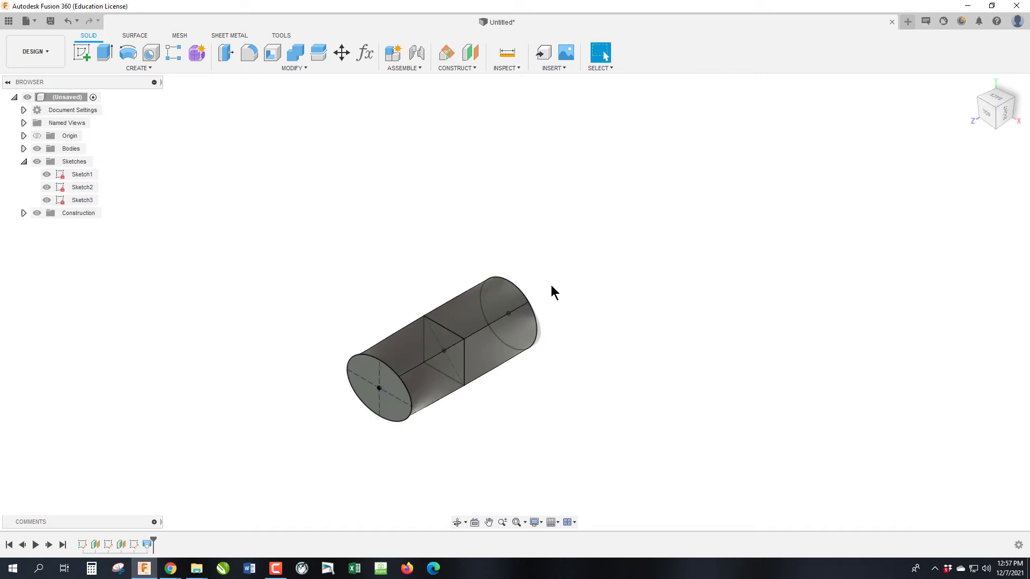
- Hide the circle, ellipse and square sketches so that only the lofted body shows
left_click(46, 200)
left_click(47, 187)
left_click(46, 175)
mouse_move(997, 120)
left_mouse_down()
mouse_move(987, 126)
mouse_move(1007, 103)
mouse_move(993, 118)
left_mouse_up()
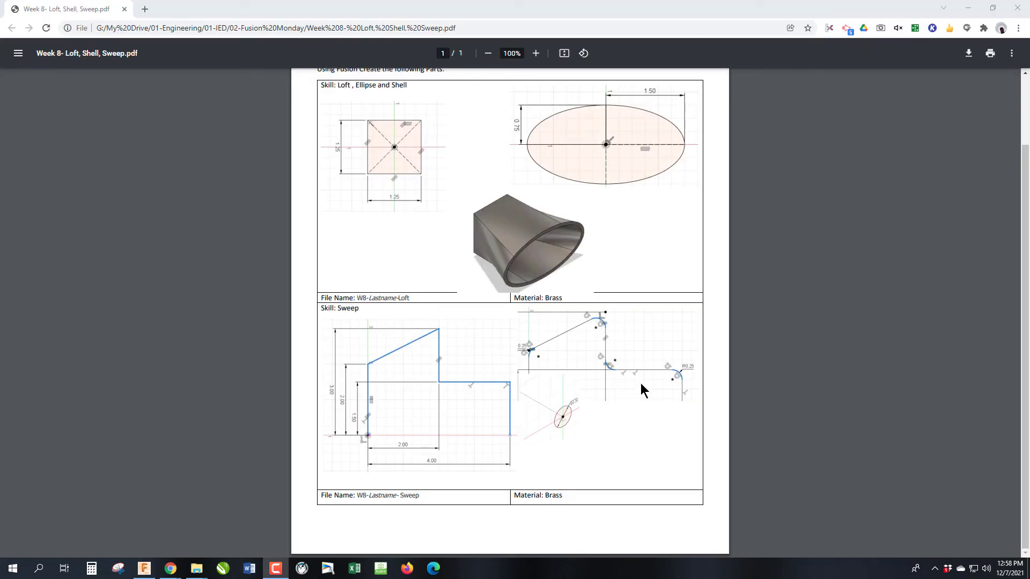
- Review the Sweep part drawing in the Week 8 PDF and return to Fusion 360
scroll(484, 363, "up", 2)
scroll(485, 364, "down", 2)
key("super+Down")
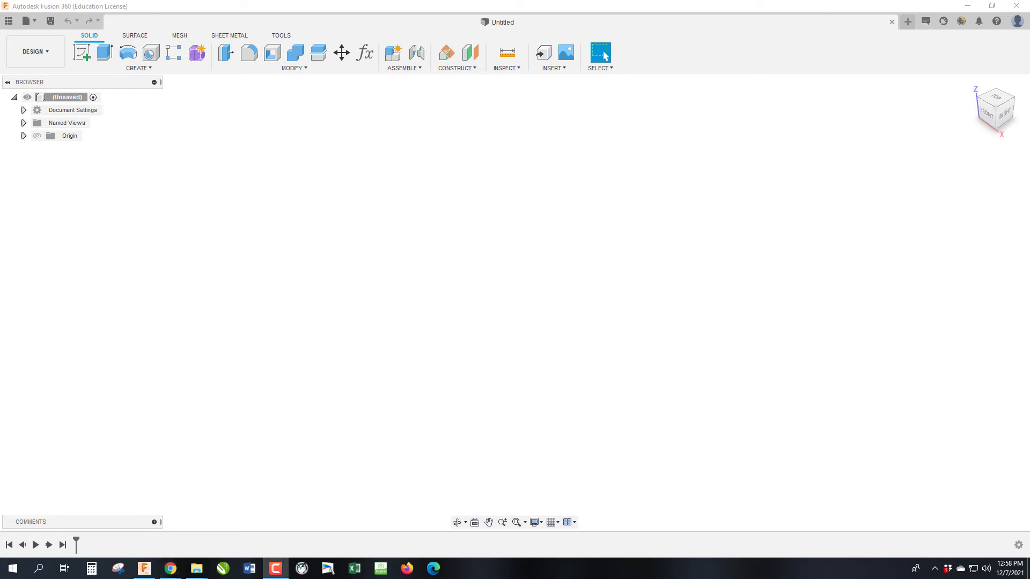
- Start a sketch on the horizontal XY plane and draw a 2 in vertical line up from the origin
left_click(82, 53)
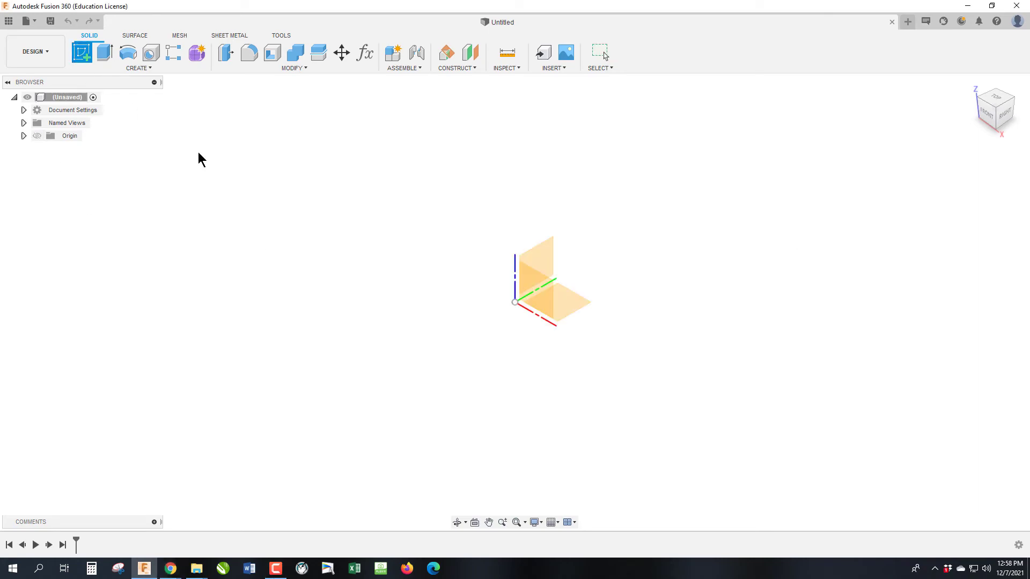
left_click(576, 310)
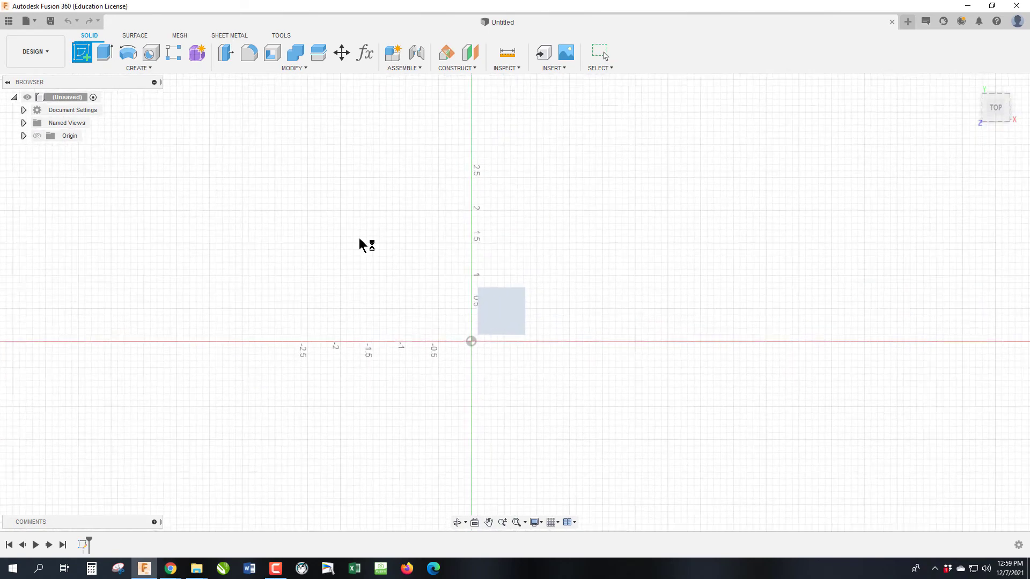
left_click(85, 57)
left_click(470, 341)
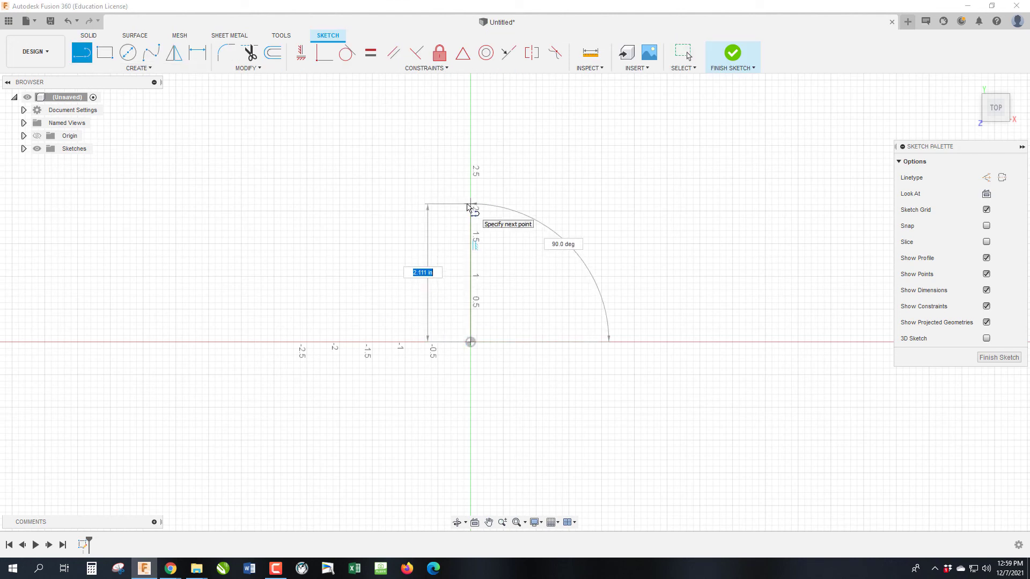
type("2")
key("Return")
key("Escape")
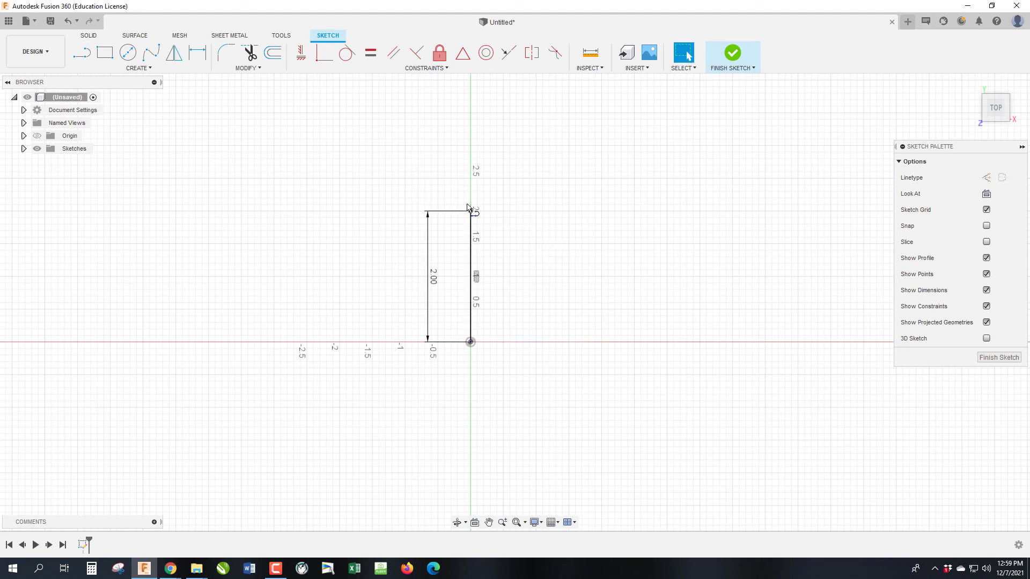
- Continue the path with an upward-sloping line, a vertical line down, a 2 in horizontal line, and a vertical line down to the horizontal axis
left_click(83, 52)
left_click(470, 211)
left_click(604, 141)
left_click(603, 228)
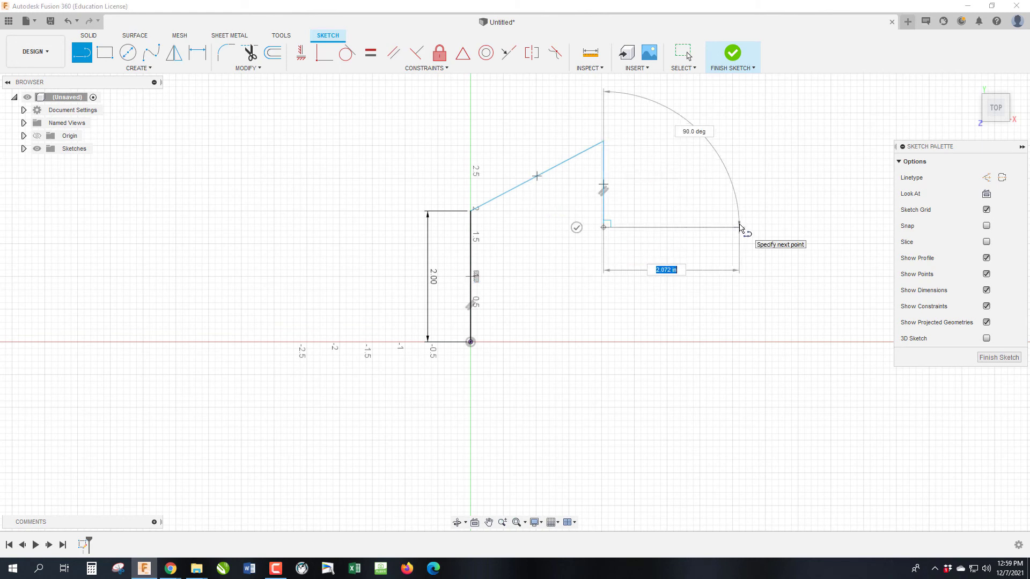
type("2")
key("Return")
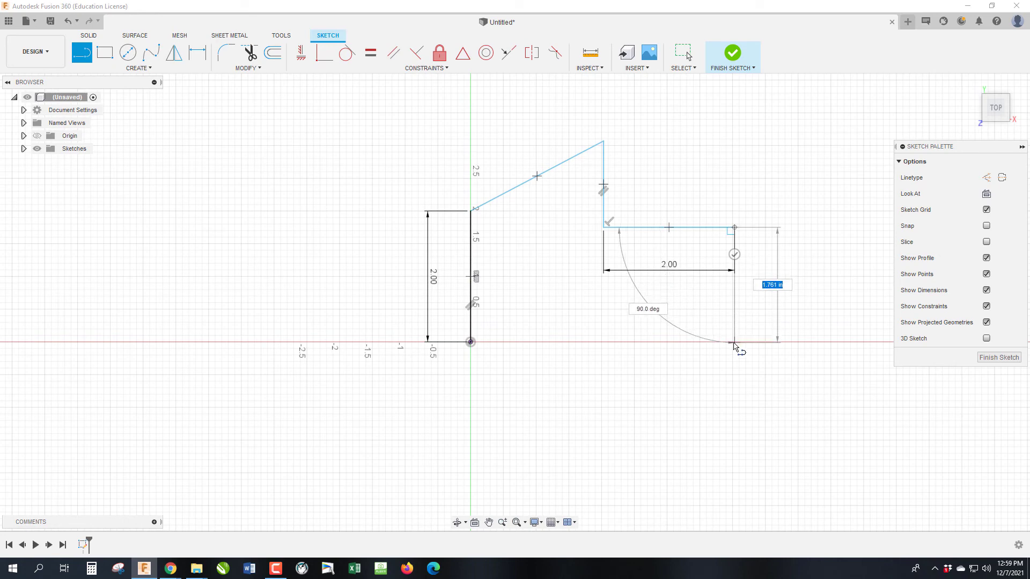
left_click(735, 342)
key("Escape")
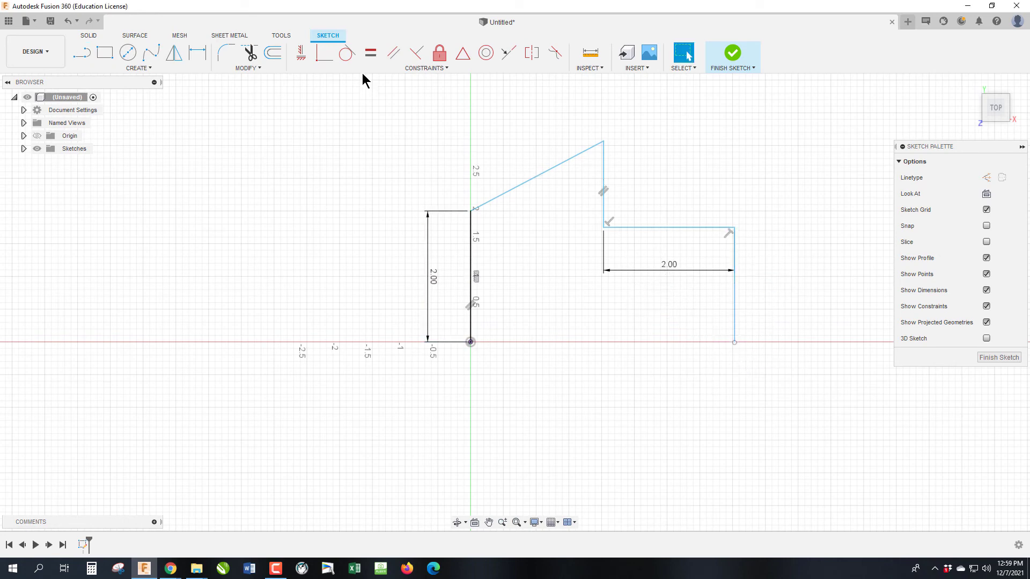
- Constrain the path's free end horizontally to the origin and dimension the path's peak 3 in above the origin
left_click(302, 56)
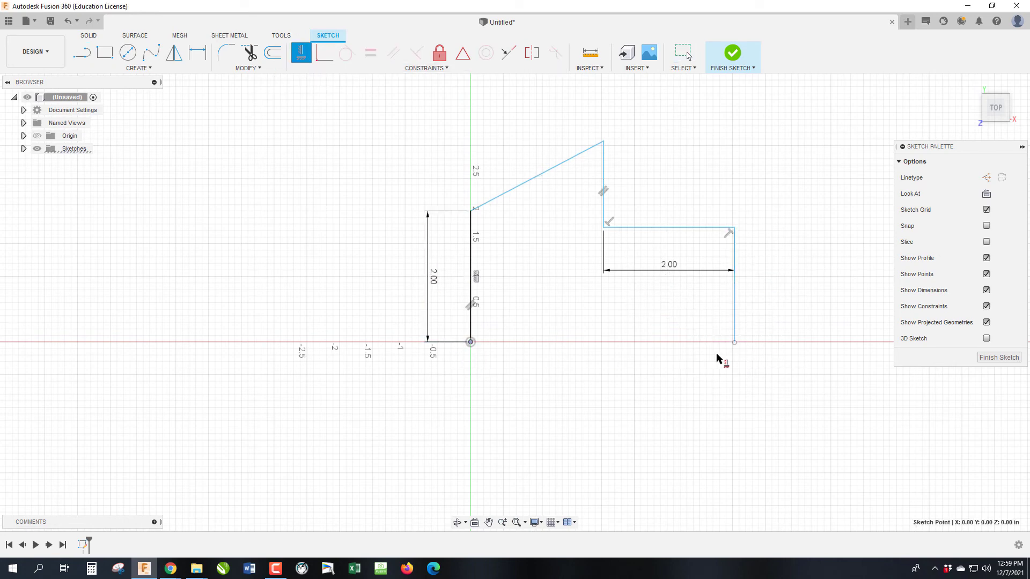
left_click(735, 342)
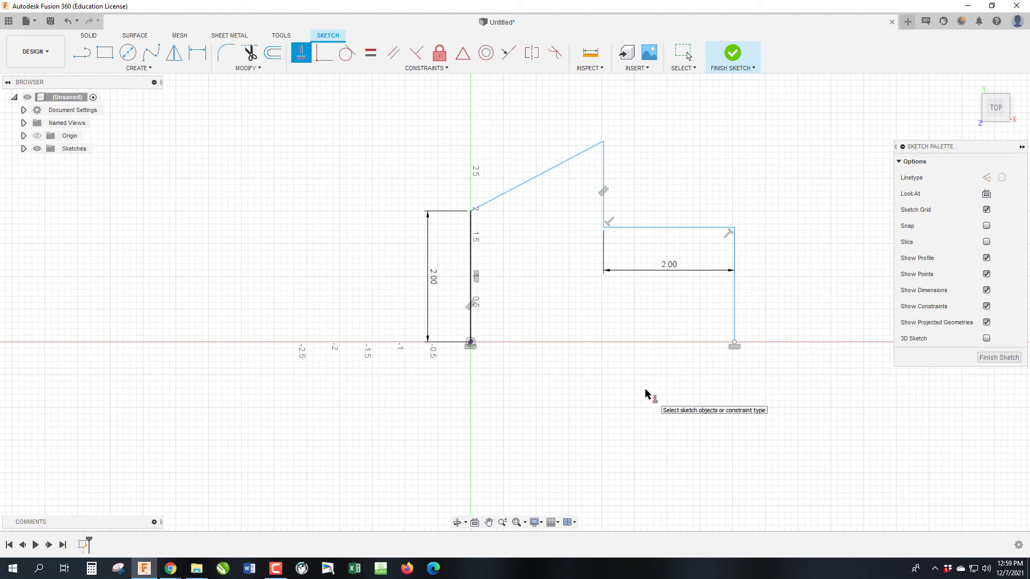
key("d")
left_click(470, 342)
left_click(603, 142)
left_click(319, 170)
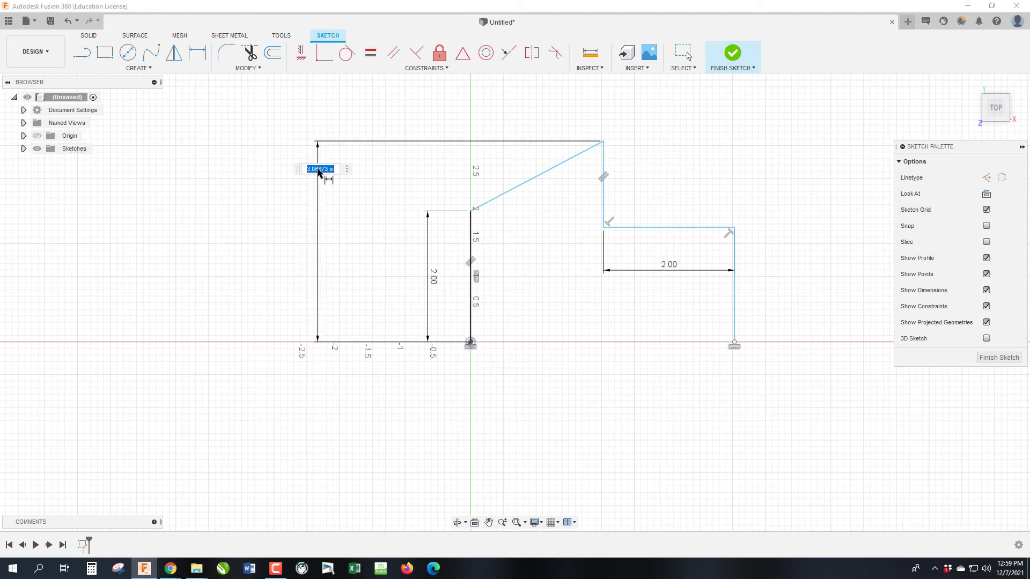
type("3")
key("Return")
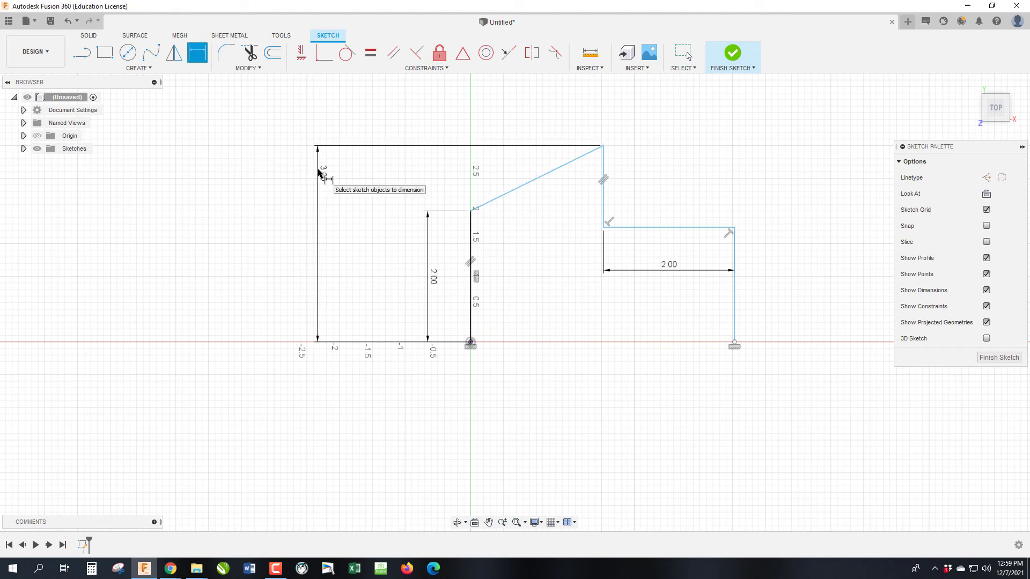
- Dimension the horizontal distance between the first vertical line and the middle vertical line as 2 in
left_click(471, 263)
left_click(603, 212)
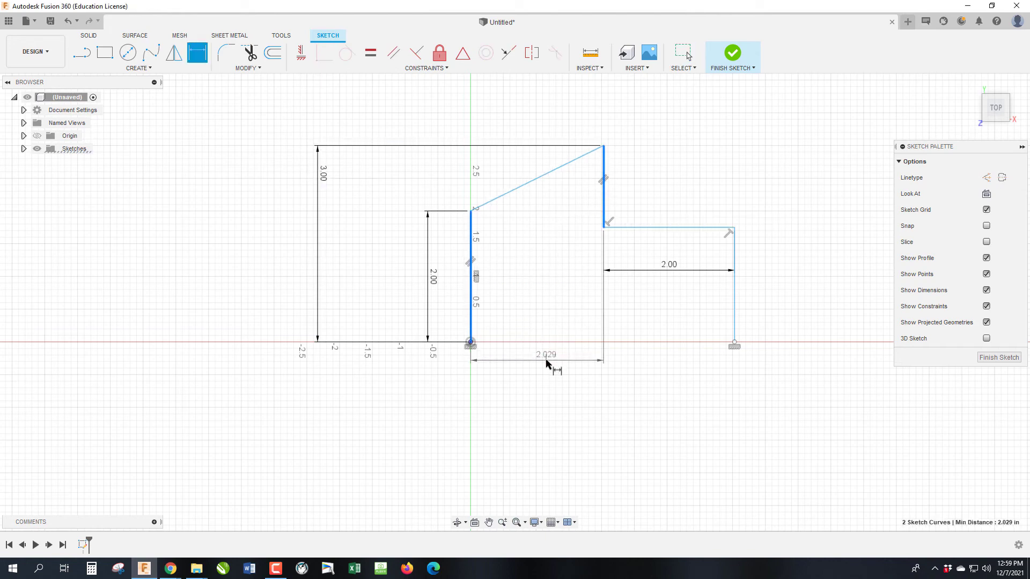
left_click(546, 364)
type("2.029227")
key("Return")
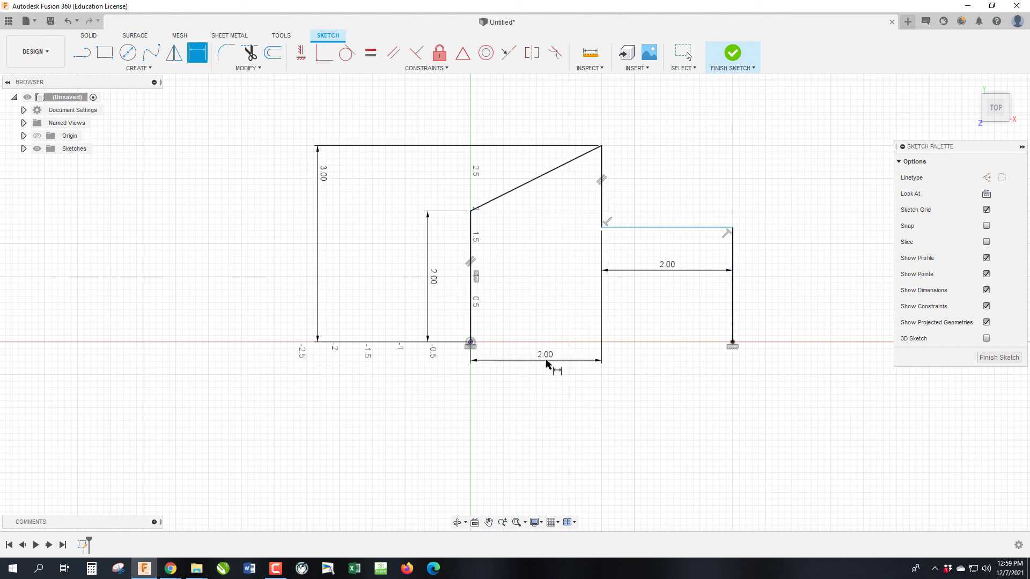
- Add a driven overall-width dimension between the two outer vertical lines and undo it
left_click(471, 315)
left_click(733, 297)
left_click(634, 398)
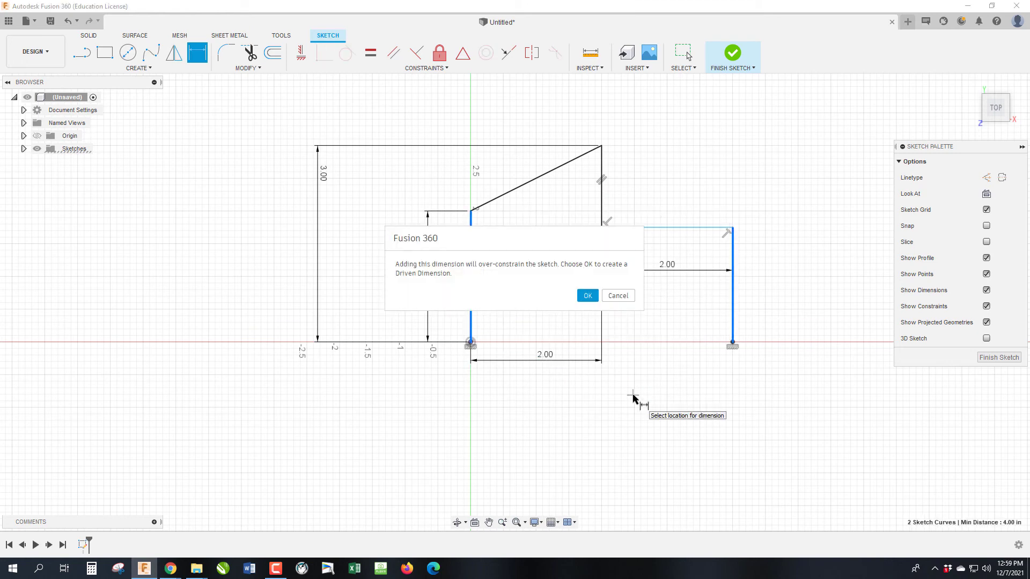
left_click(588, 296)
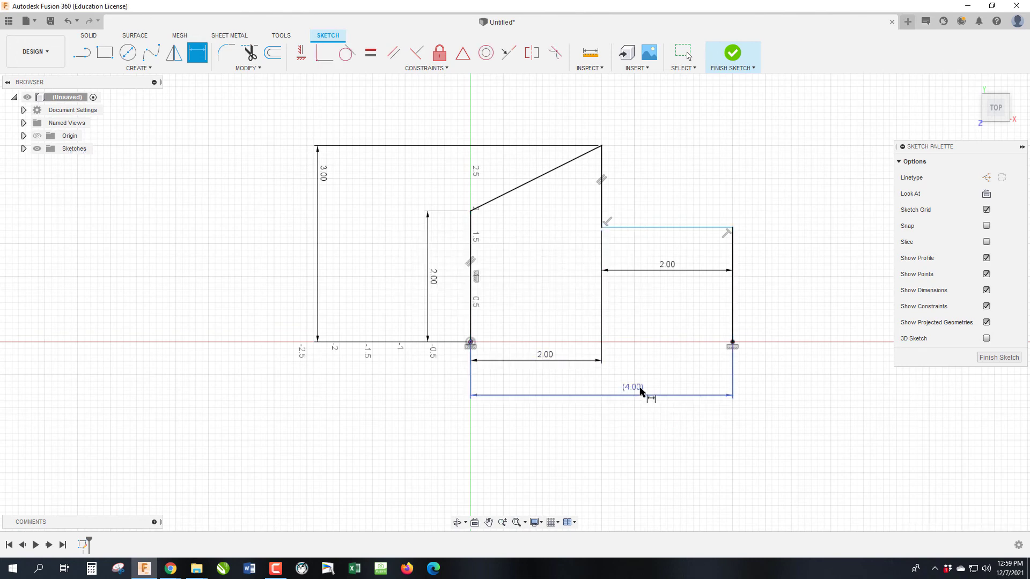
key("ctrl+z")
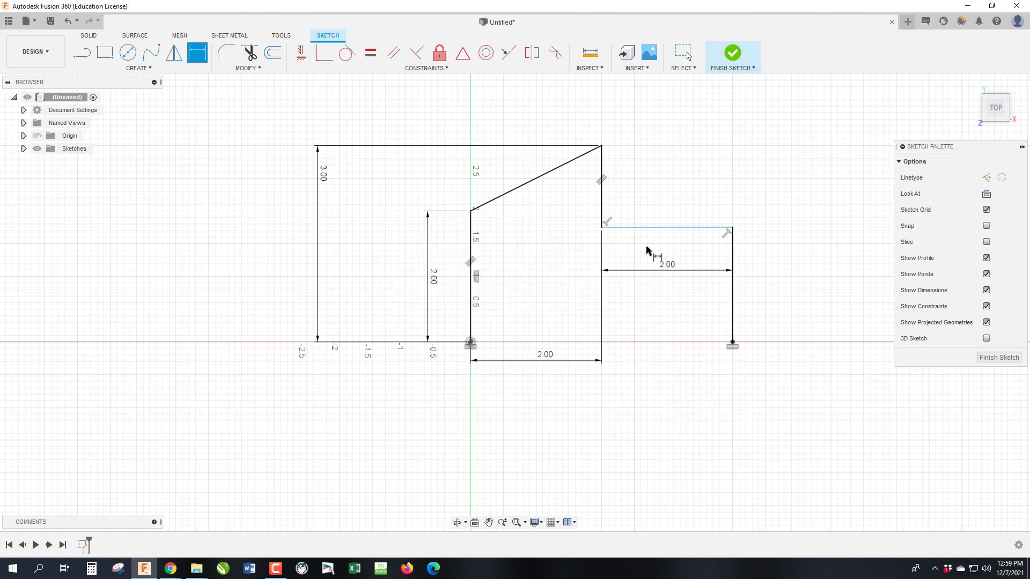
- Dimension the height of the path's horizontal segment above the origin as 1.5 in
left_click(656, 228)
left_click(471, 344)
left_click(515, 294)
type("1.5")
key("Return")
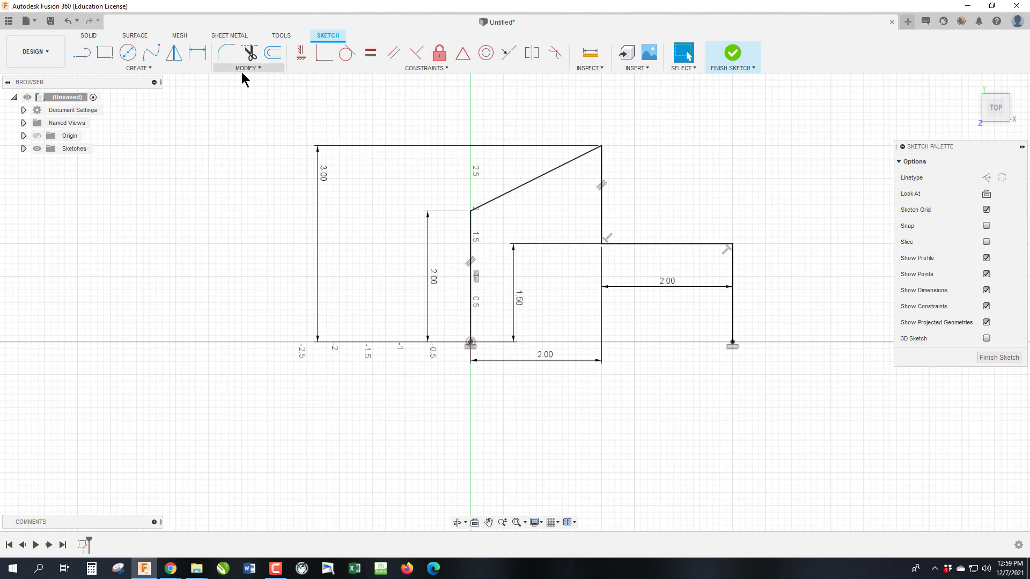
- Fillet all four corners of the path with a 0.25 in radius and finish the sketch
left_click(222, 54)
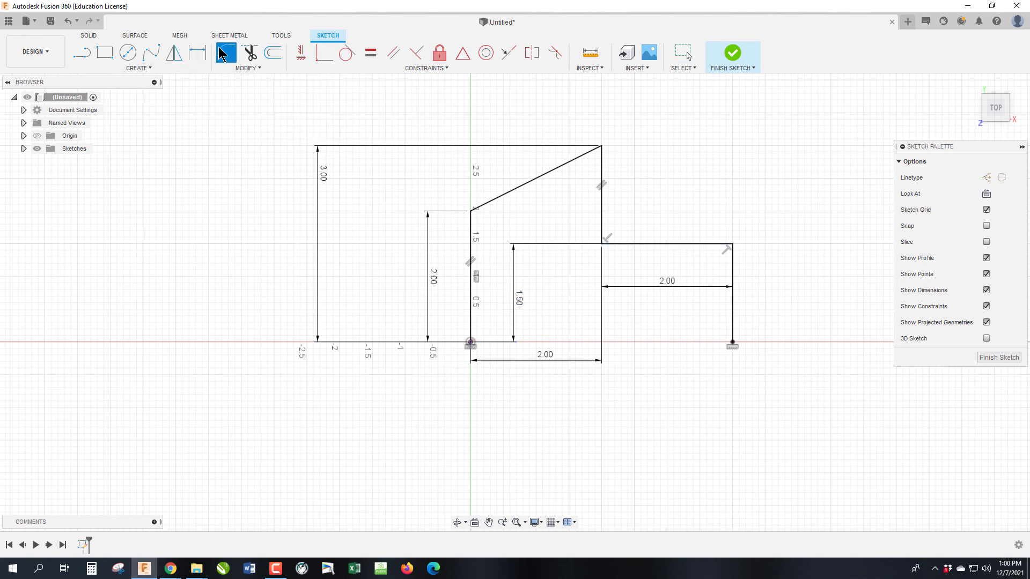
left_click(471, 226)
left_click(484, 208)
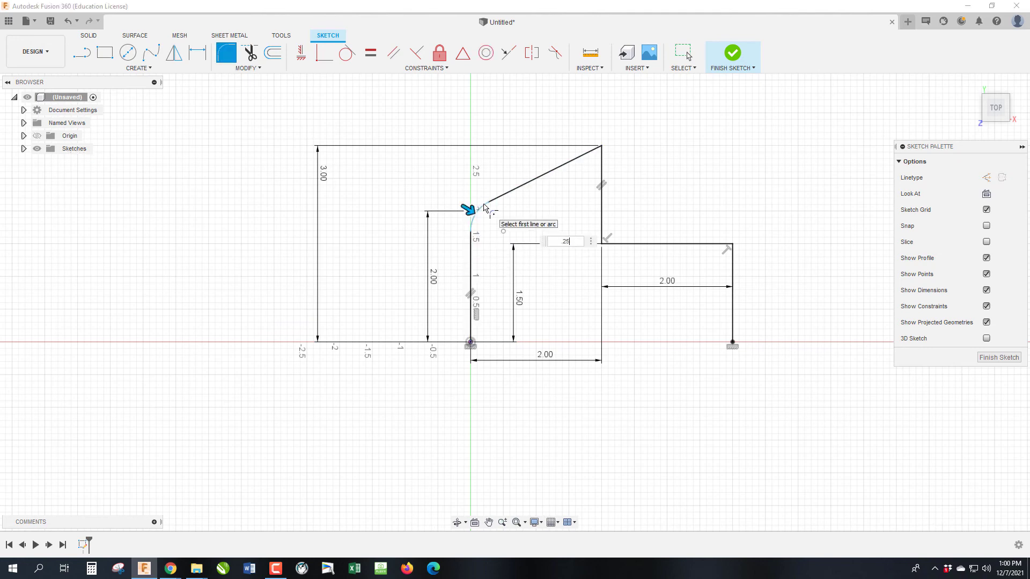
type(".25")
key("Return")
left_click(595, 156)
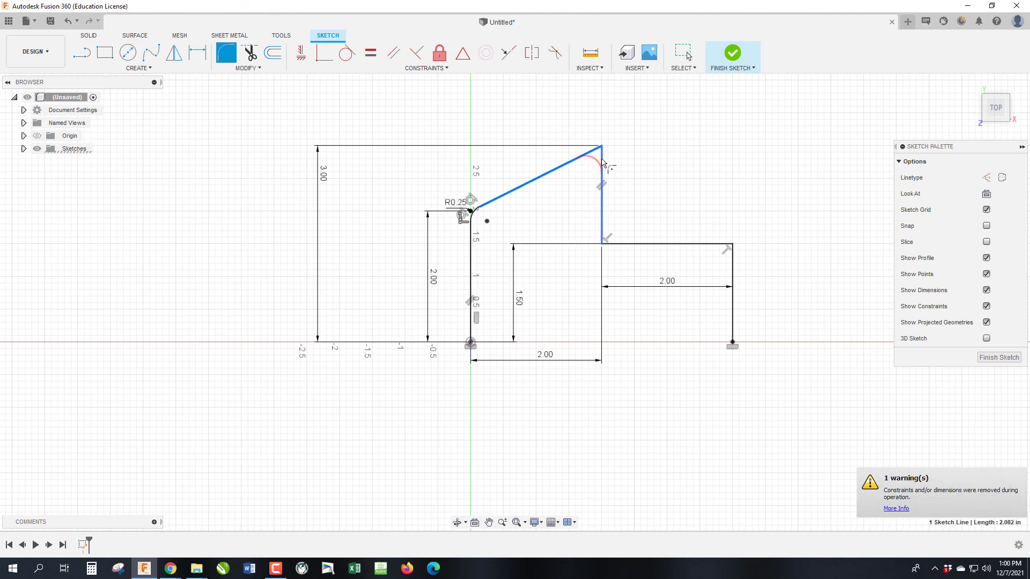
left_click(603, 164)
left_click(602, 230)
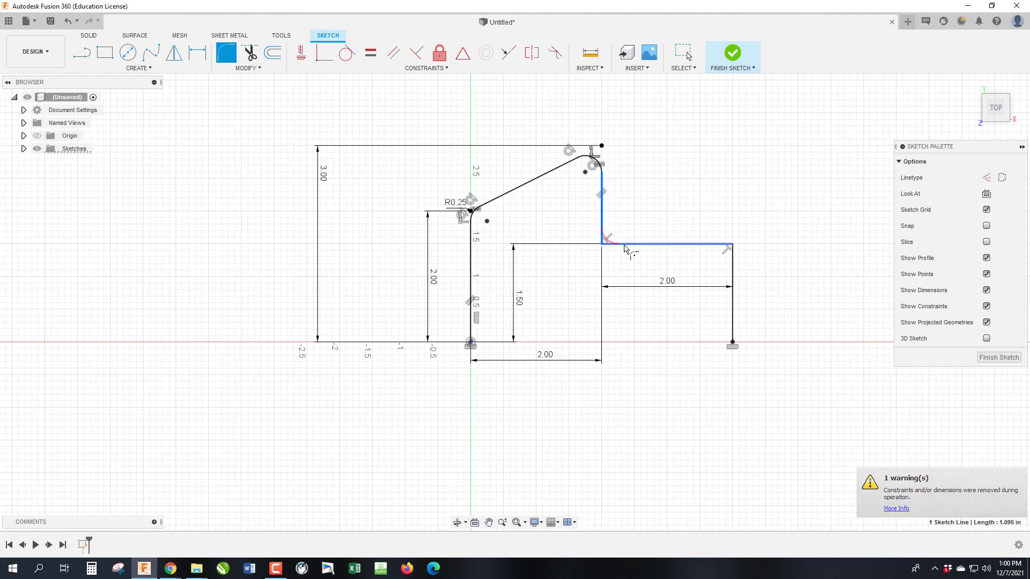
left_click(626, 248)
left_click(719, 245)
left_click(733, 269)
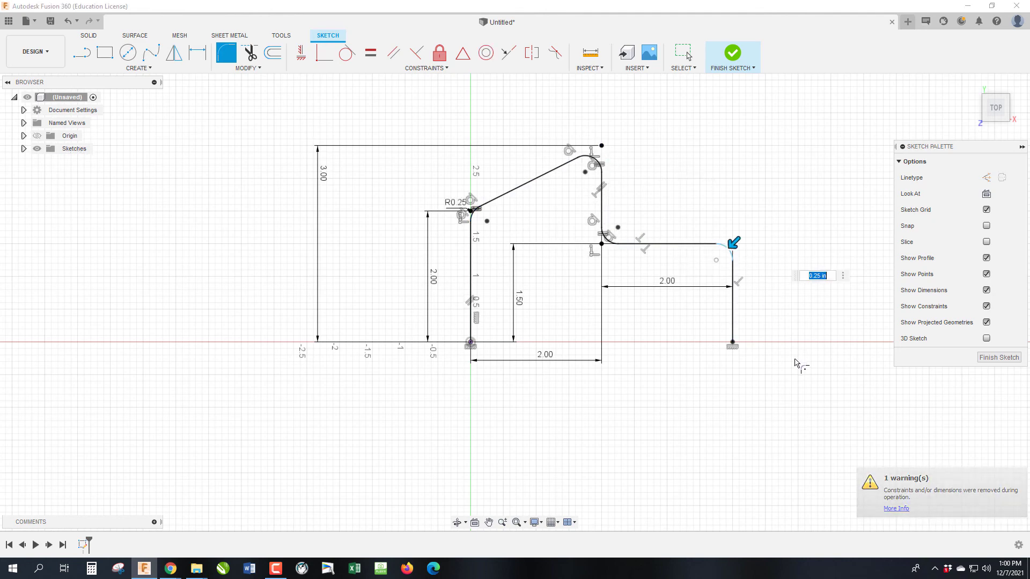
key("Escape")
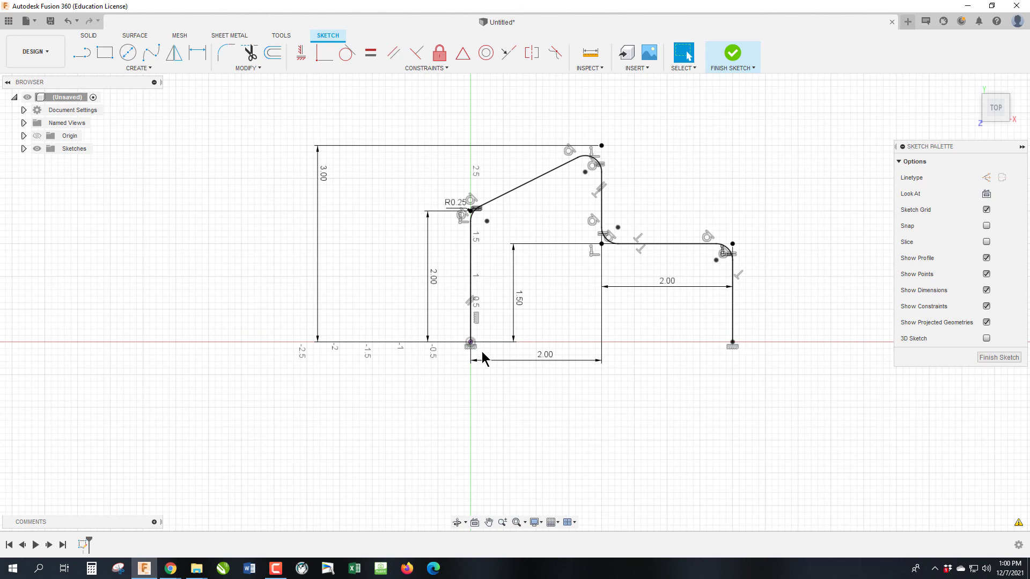
left_click(1001, 358)
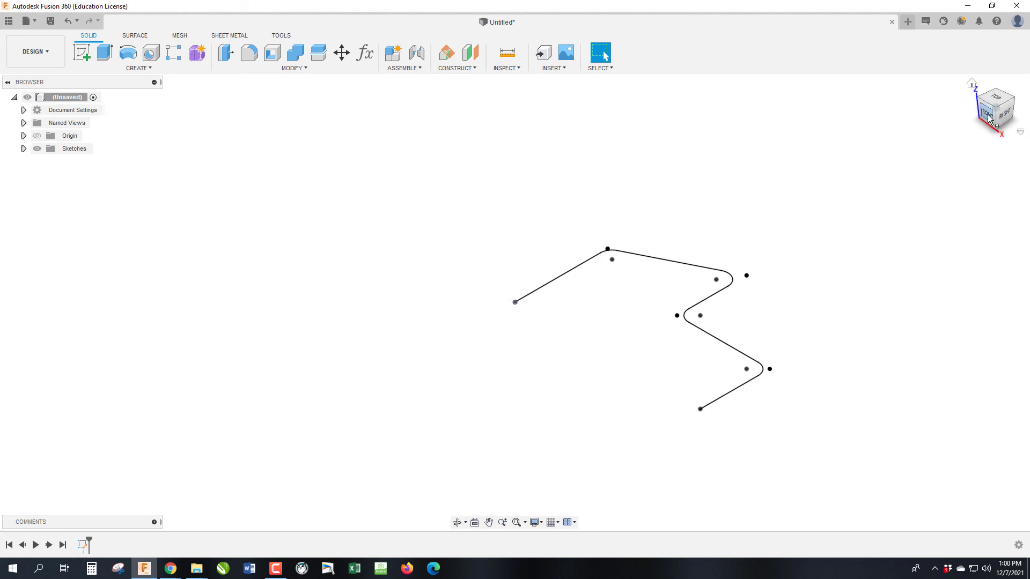
- Create a sketch on the front plane containing a 0.375 in diameter circle centered on the origin, and finish it
left_click(81, 52)
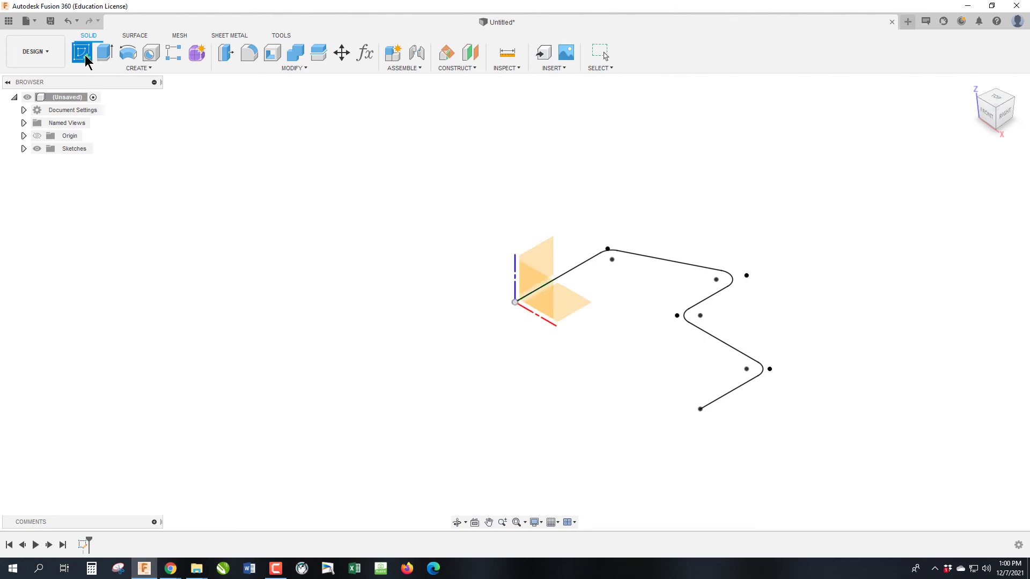
left_click(544, 285)
scroll(490, 358, "up", 3)
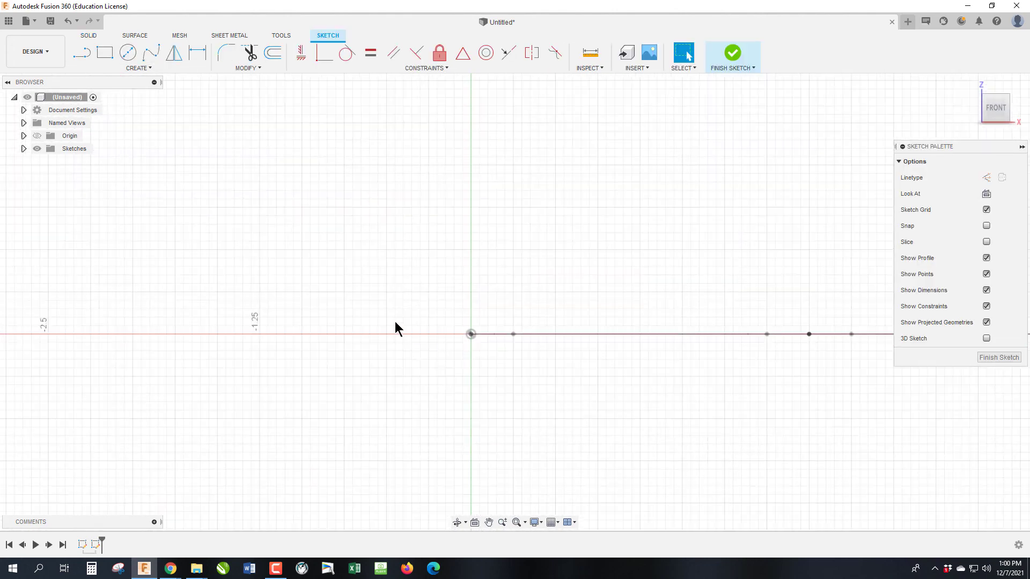
left_click(128, 52)
left_click(471, 334)
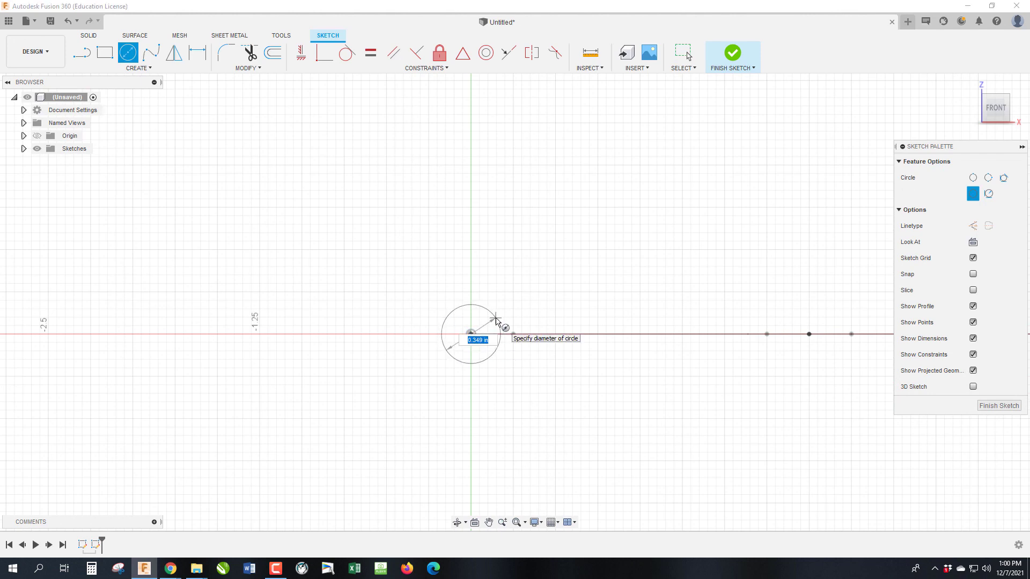
type(".375")
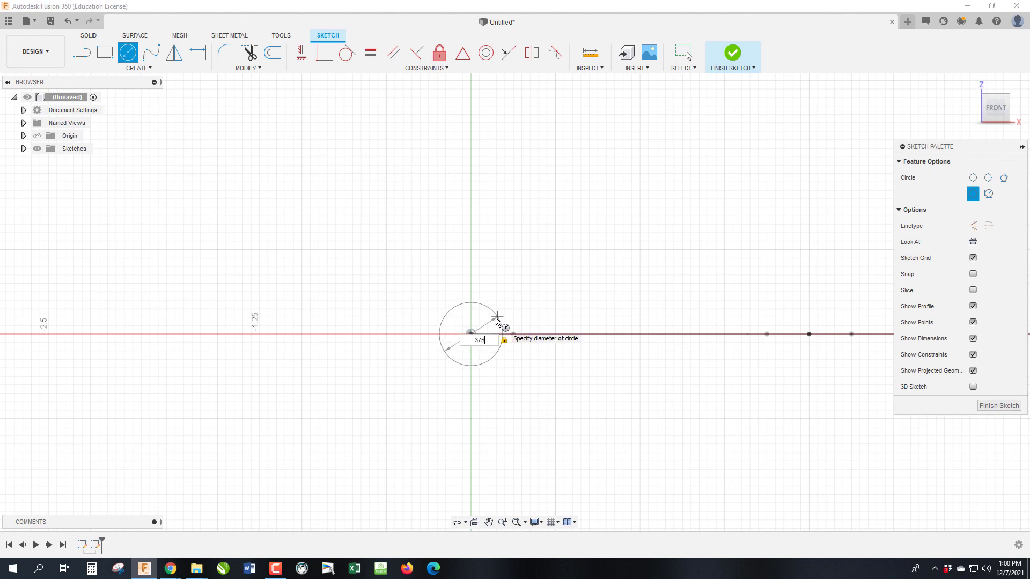
key("Return")
key("Escape")
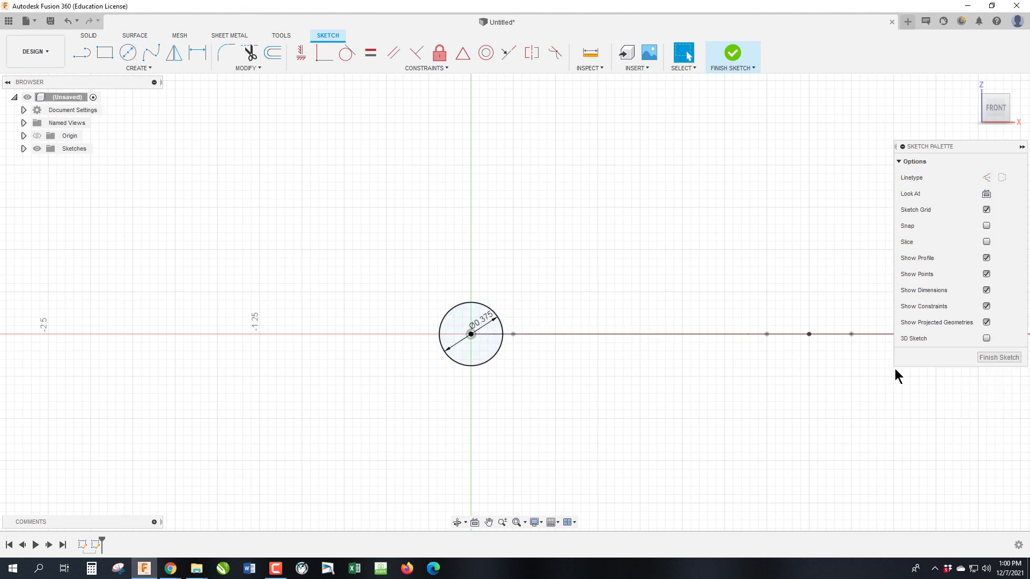
left_click(985, 363)
scroll(531, 464, "down", 1)
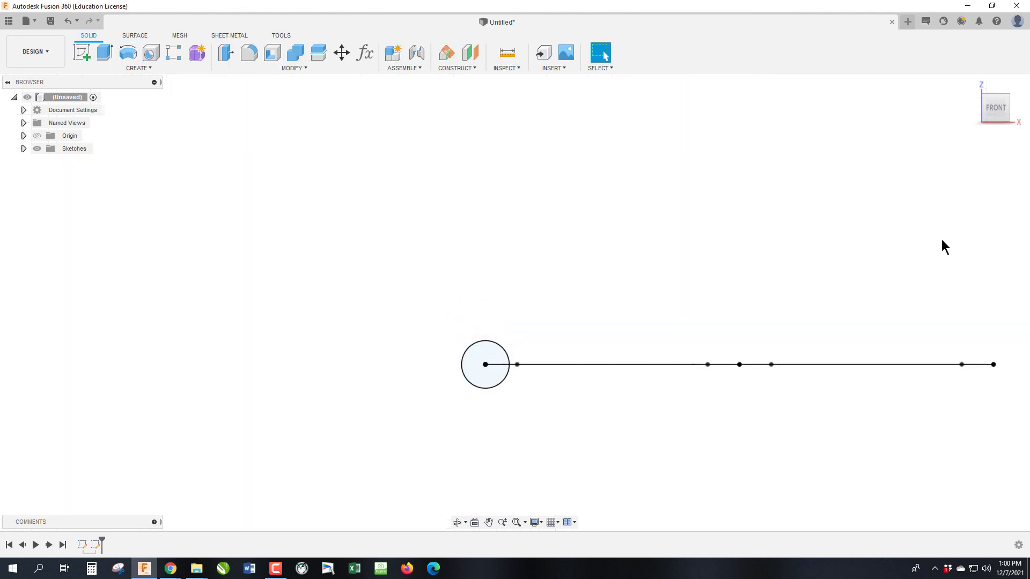
left_click(977, 84)
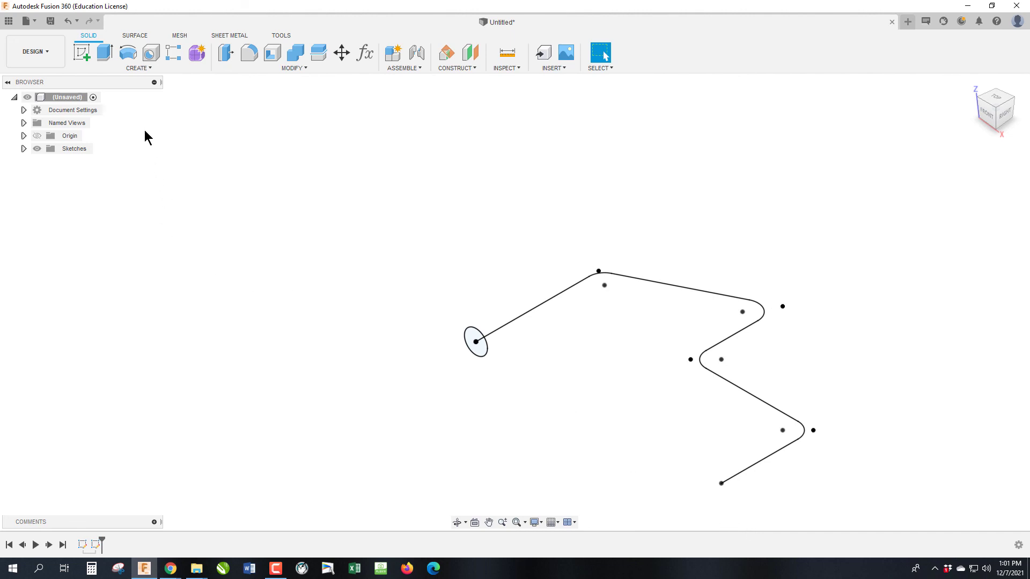
left_click(138, 73)
left_click(132, 156)
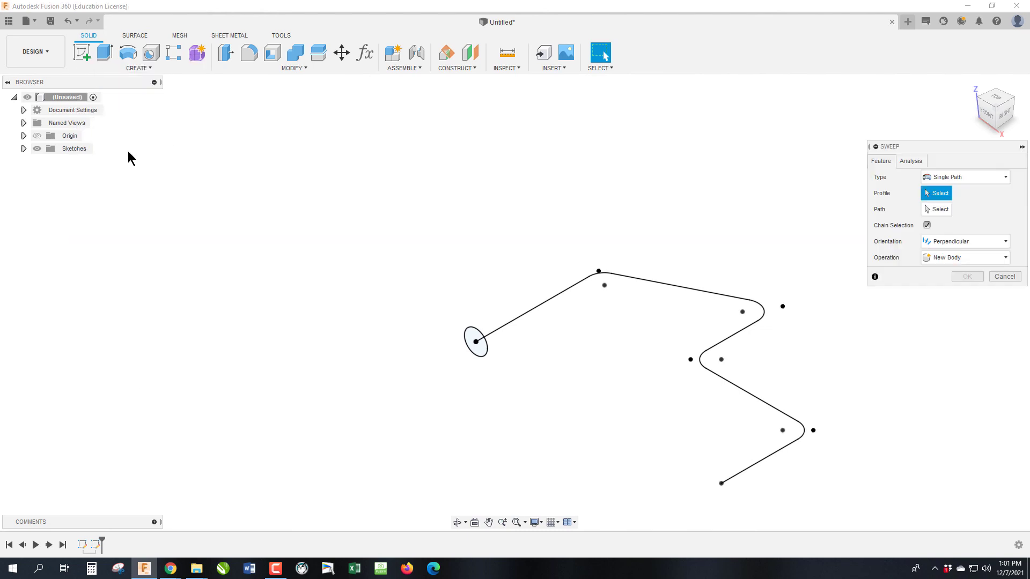
left_click(474, 344)
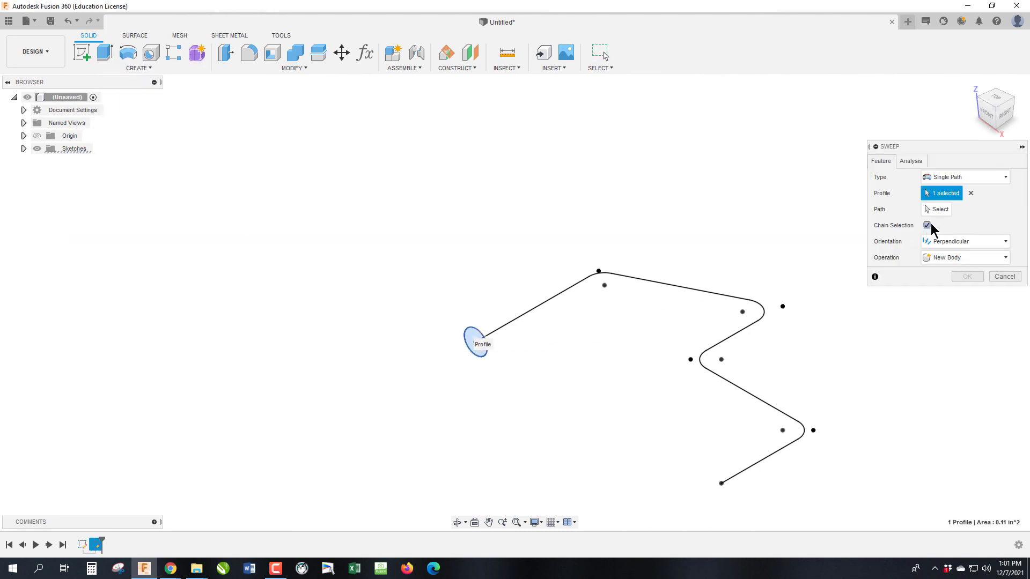
left_click(940, 212)
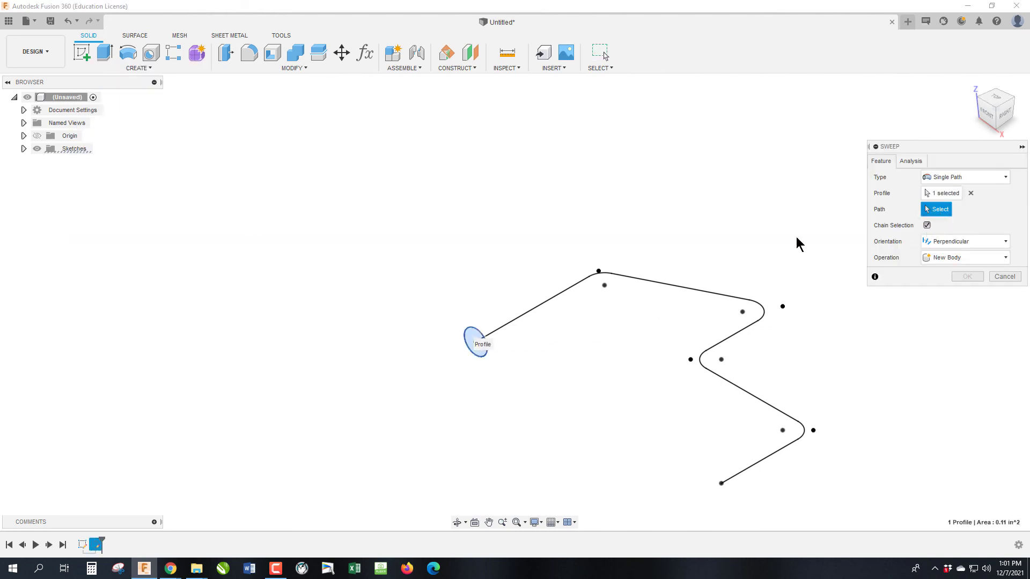
left_click(543, 306)
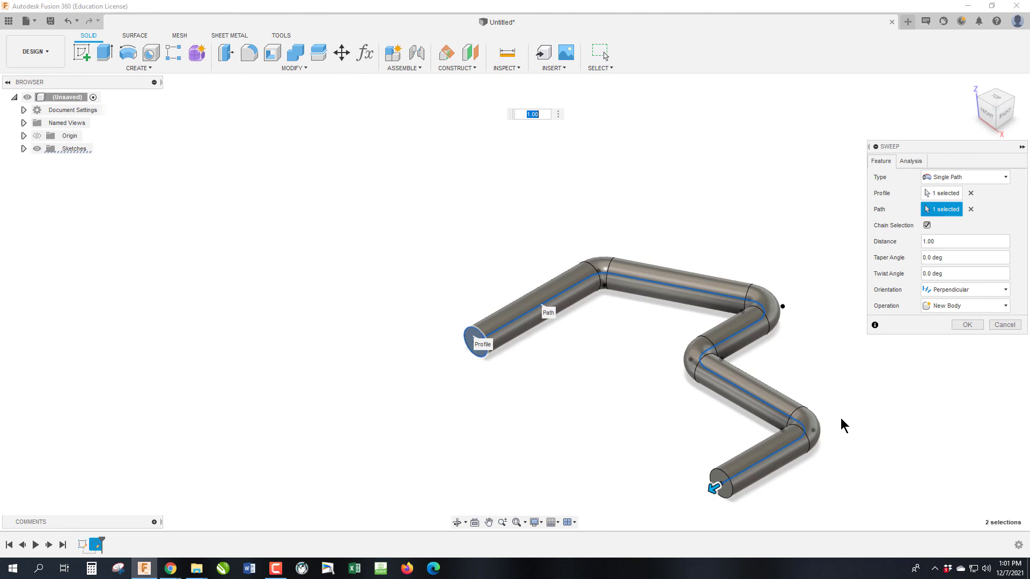
left_click(1005, 325)
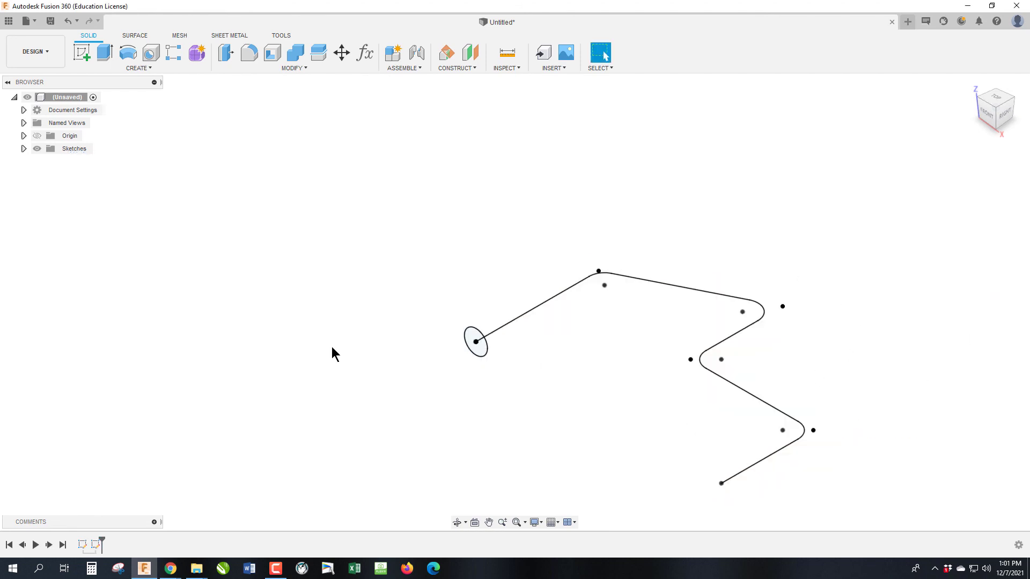
- Edit the circle sketch to add a concentric 0.25 in diameter circle at the origin, and finish the sketch
right_click(82, 545)
left_click(183, 392)
right_click(97, 545)
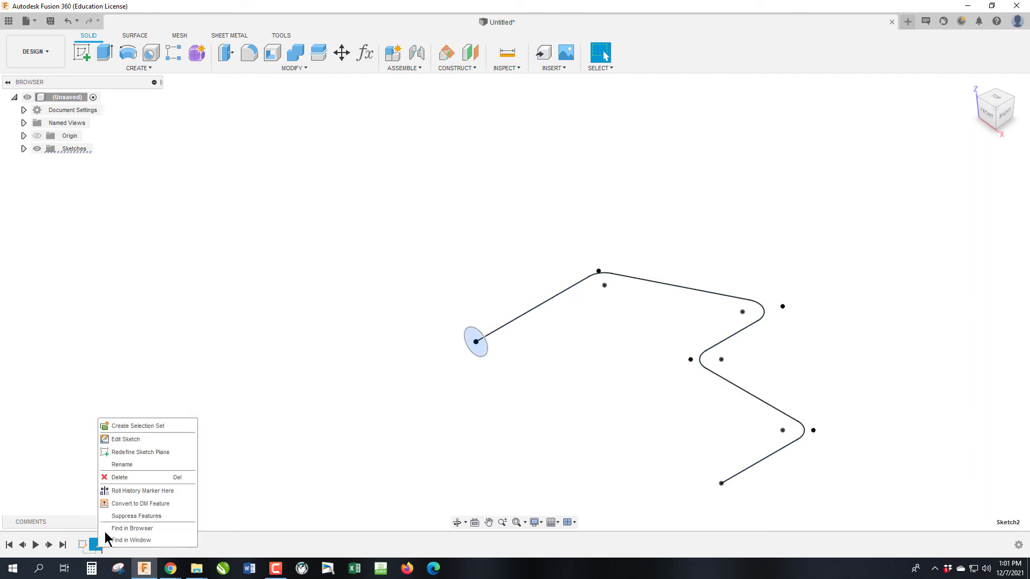
left_click(155, 440)
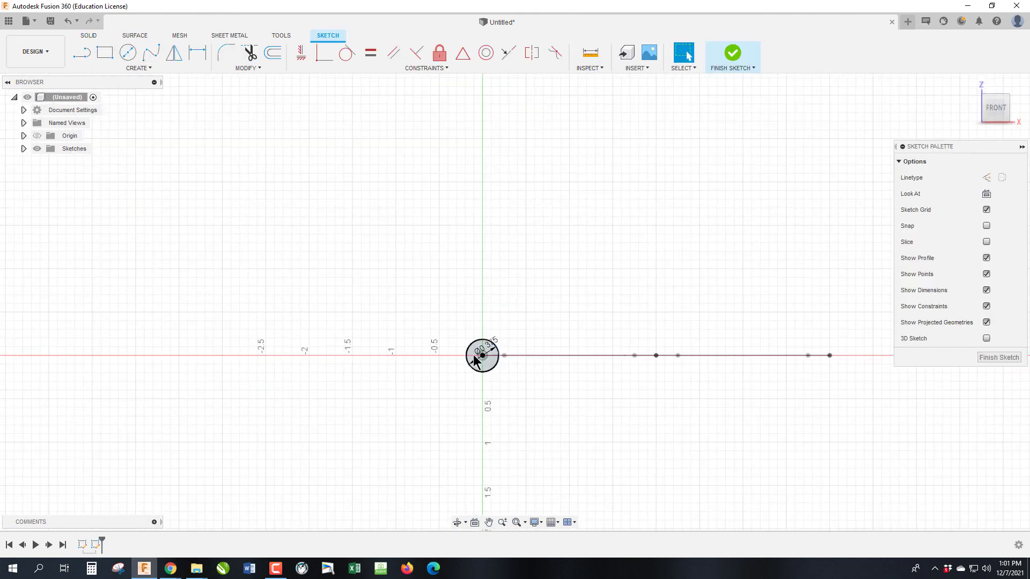
left_click(128, 52)
scroll(449, 341, "up", 5)
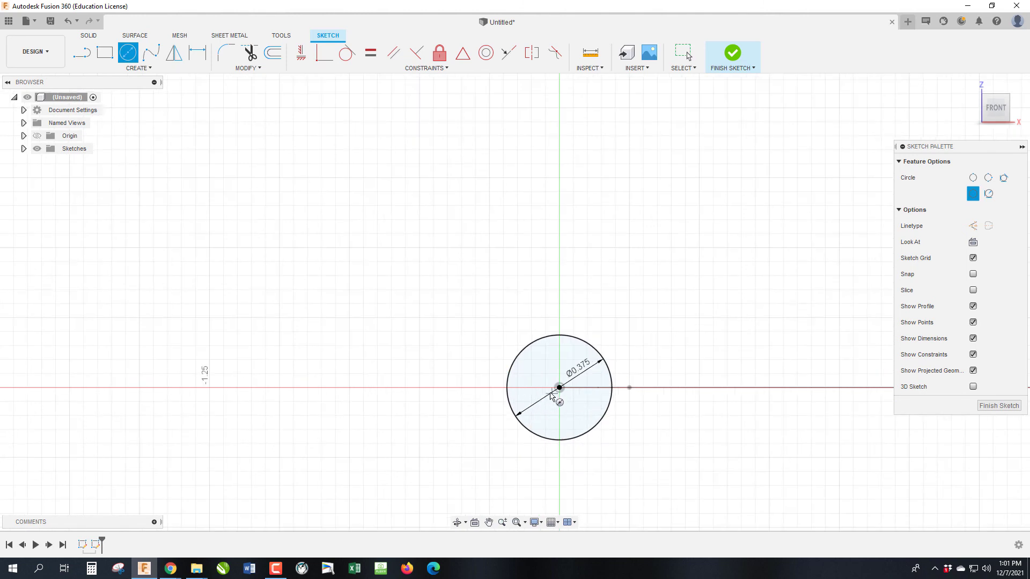
left_click(483, 355)
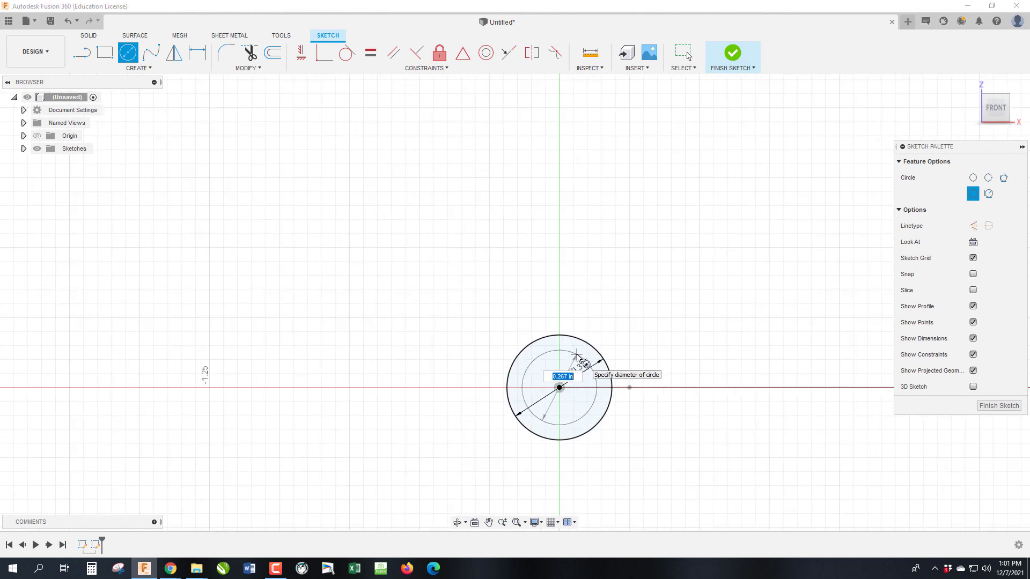
key("Return")
key("Escape")
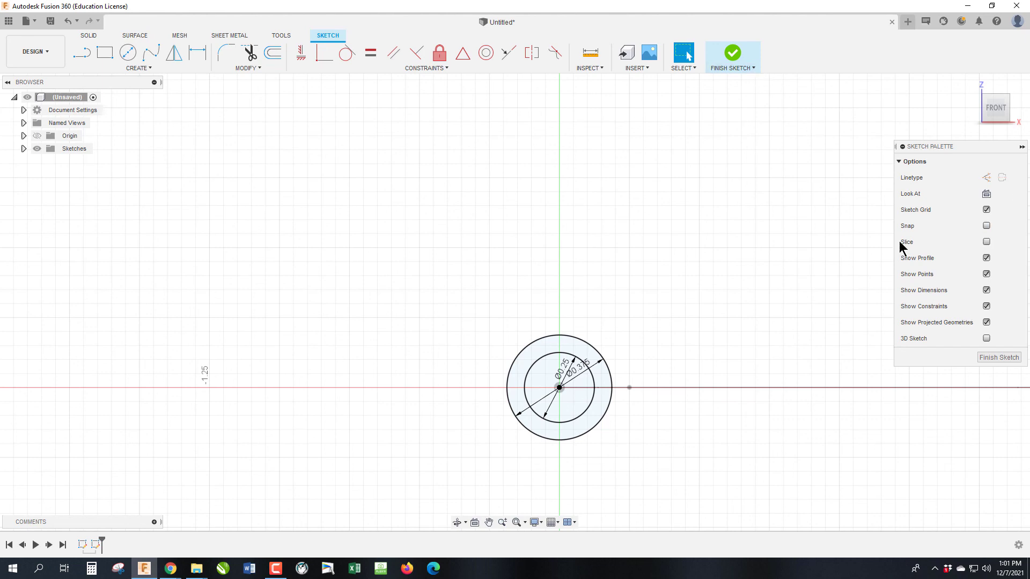
left_click(733, 53)
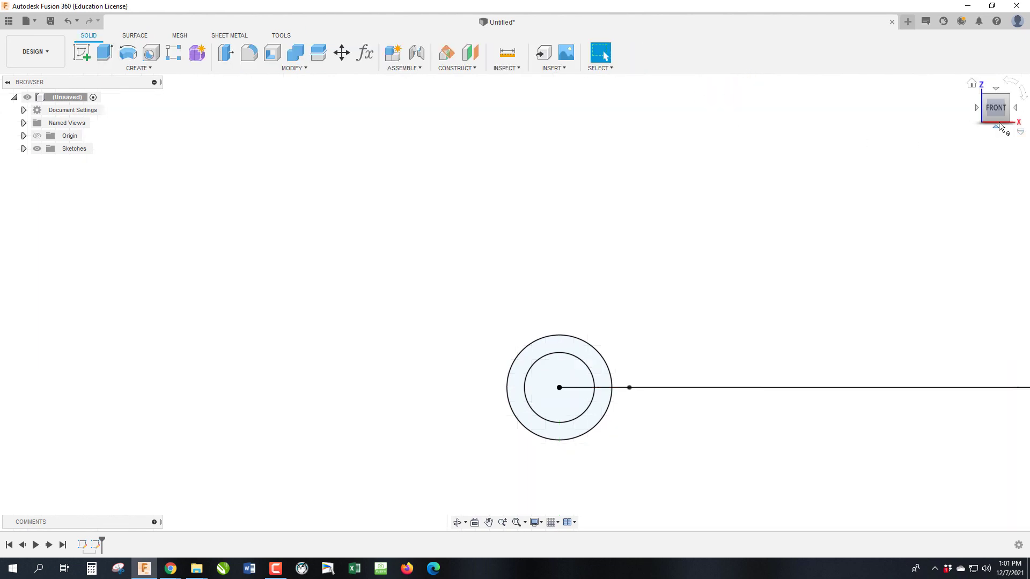
- Sweep the ring profile between the two circles along the whole filleted path as a new body, and view the tube from several sides
left_click(1011, 97)
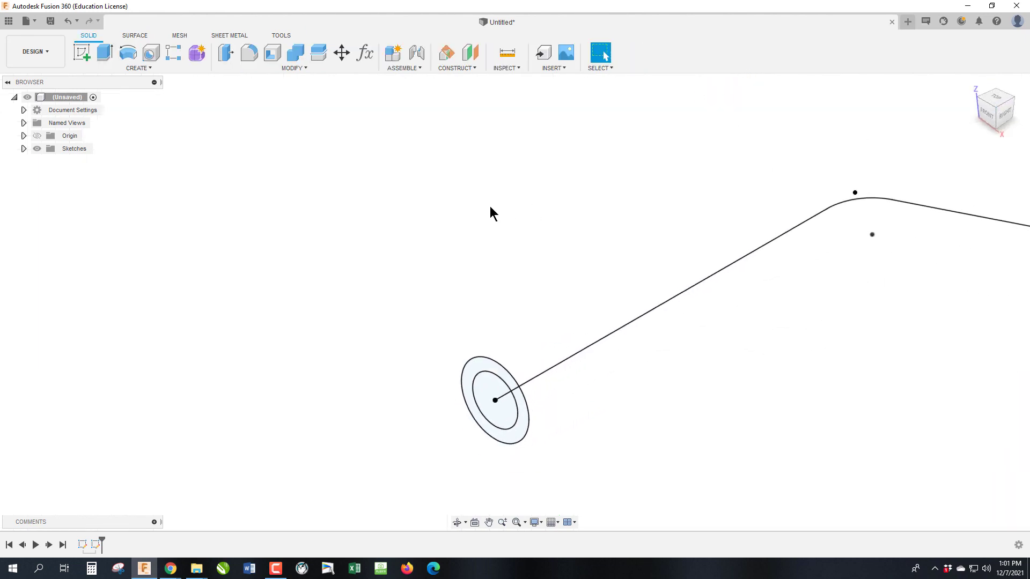
scroll(466, 218, "down", 1)
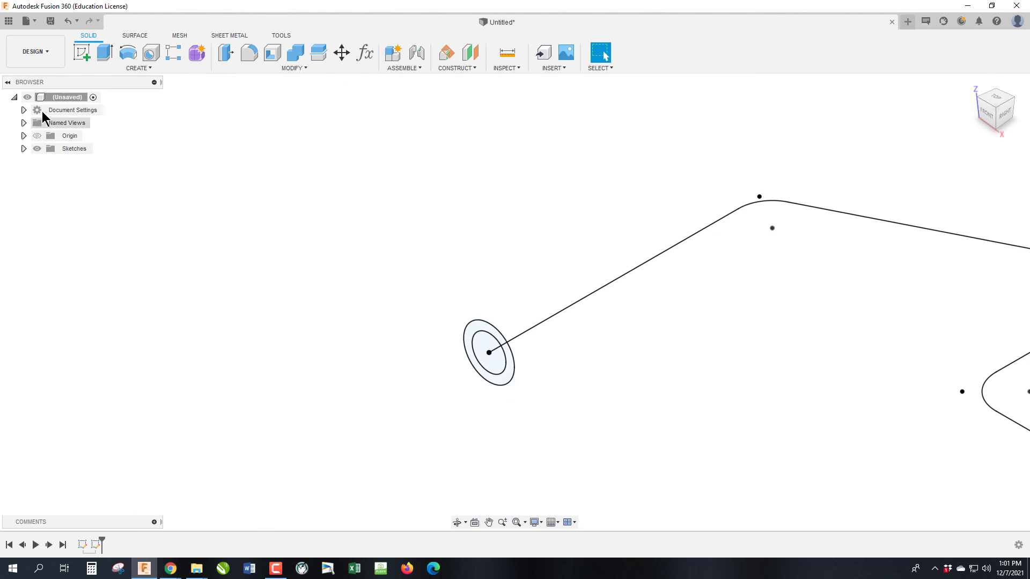
left_click(133, 71)
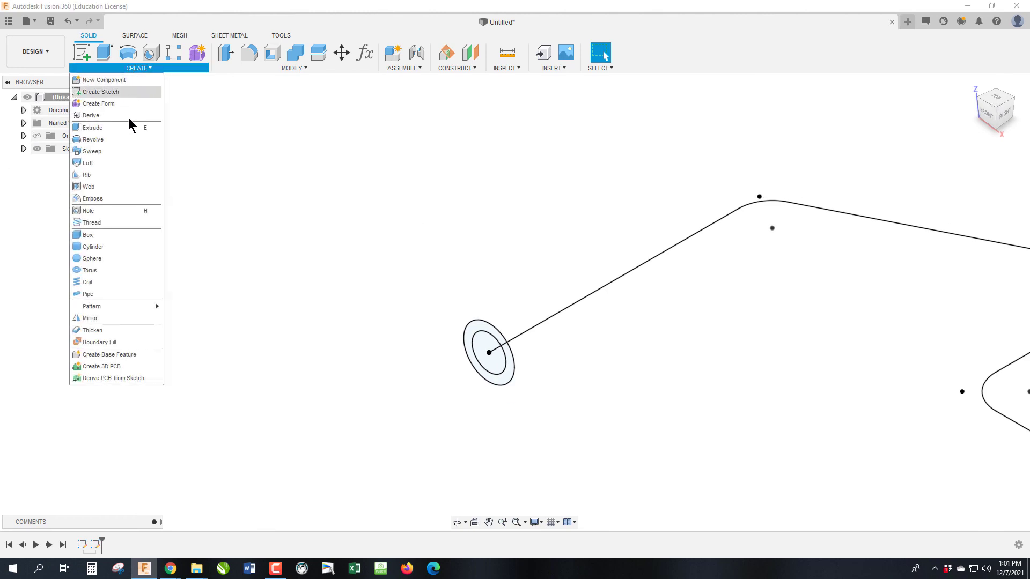
left_click(127, 153)
left_click(480, 332)
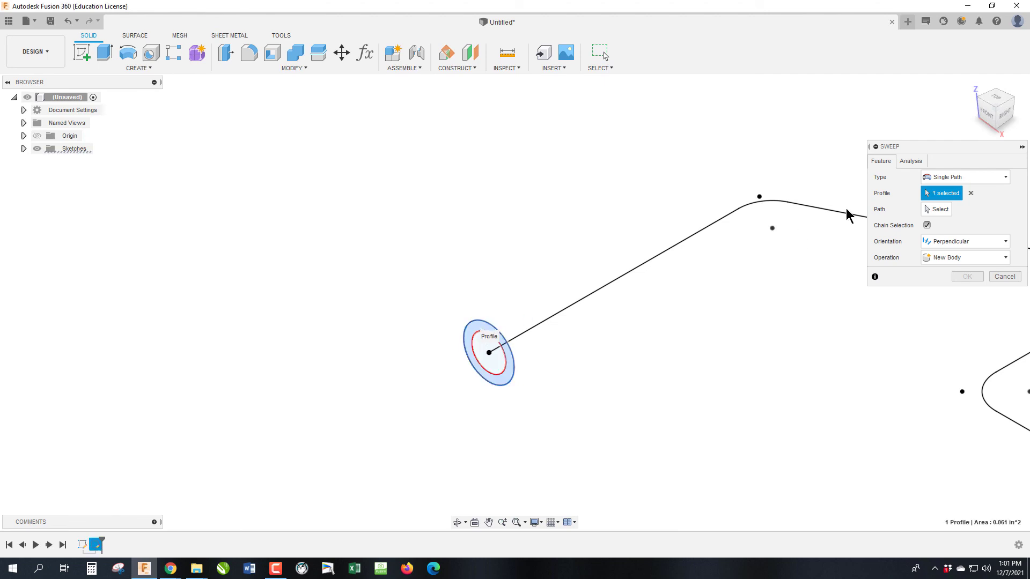
left_click(654, 257)
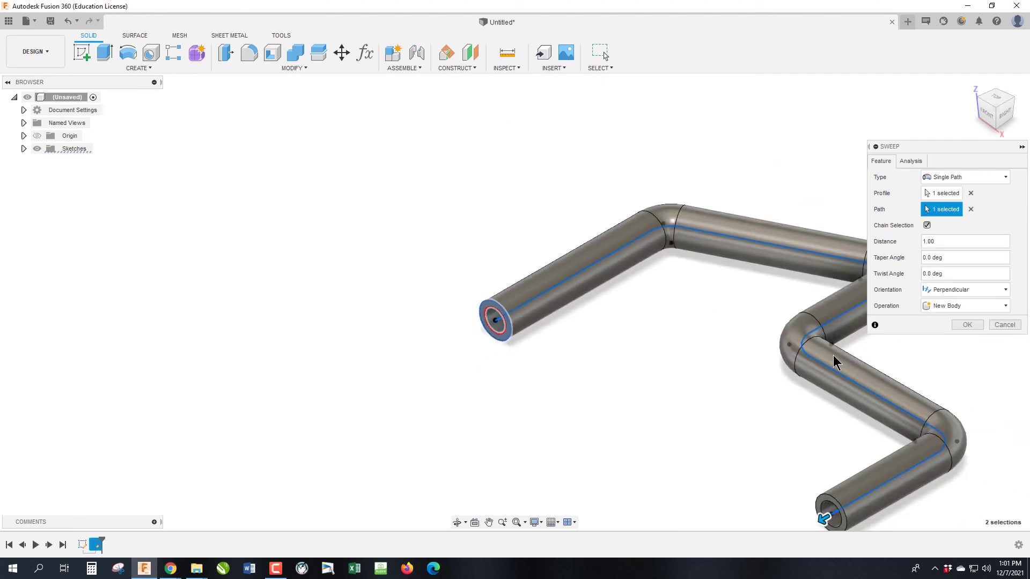
left_click(966, 325)
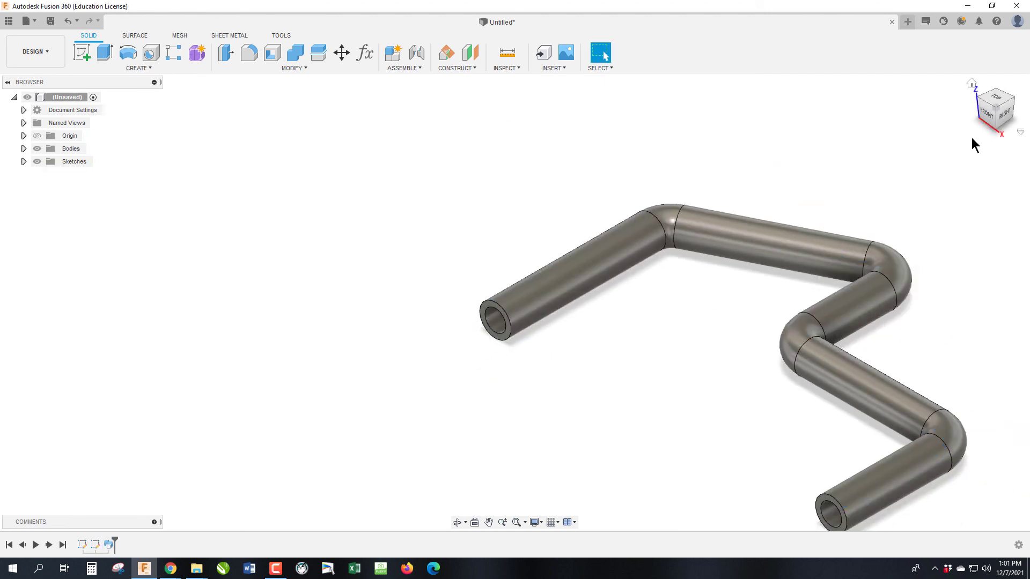
left_click(993, 102)
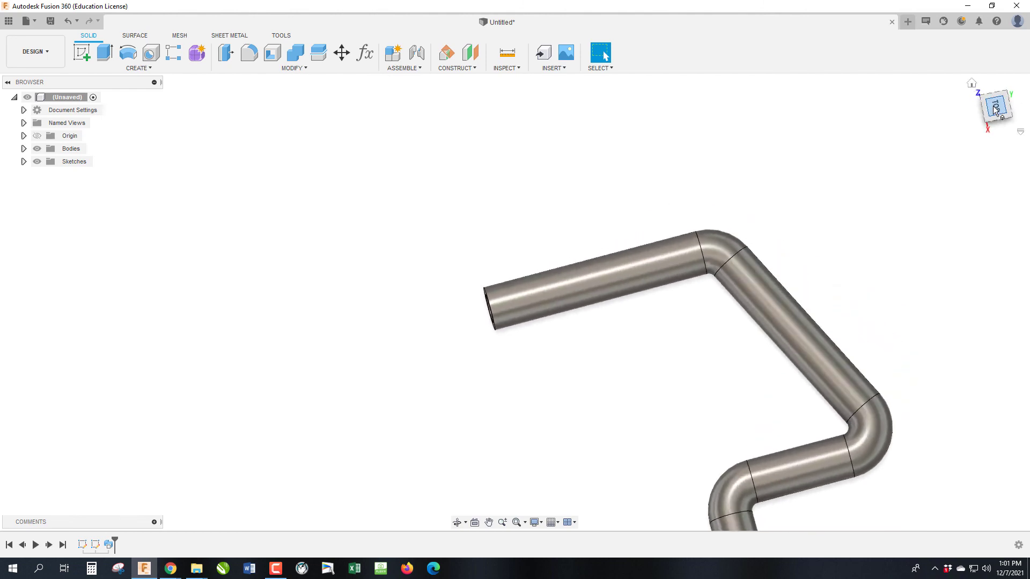
left_click(1008, 83)
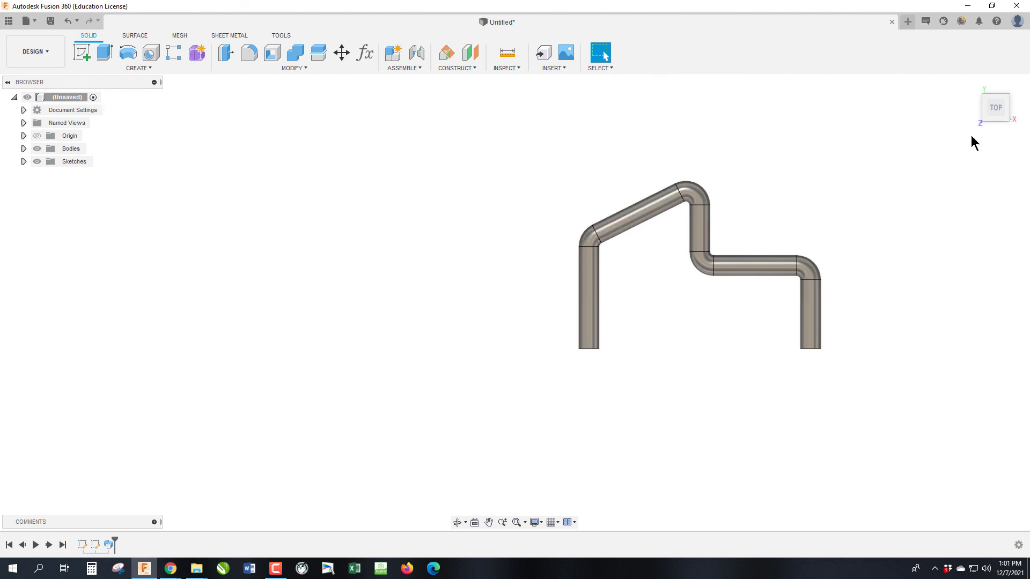
mouse_move(994, 109)
left_mouse_down()
mouse_move(967, 117)
mouse_move(984, 127)
left_mouse_up()
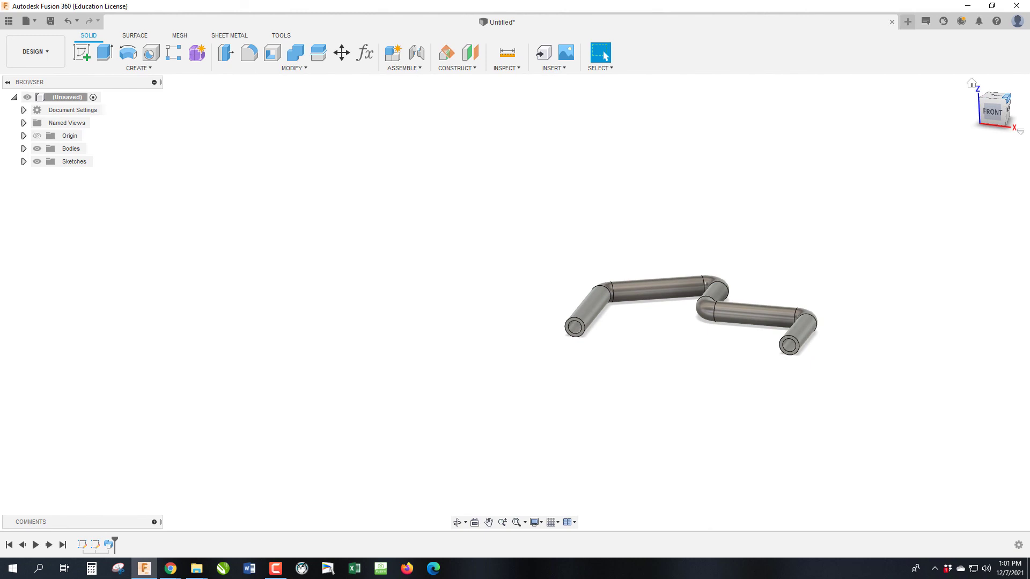